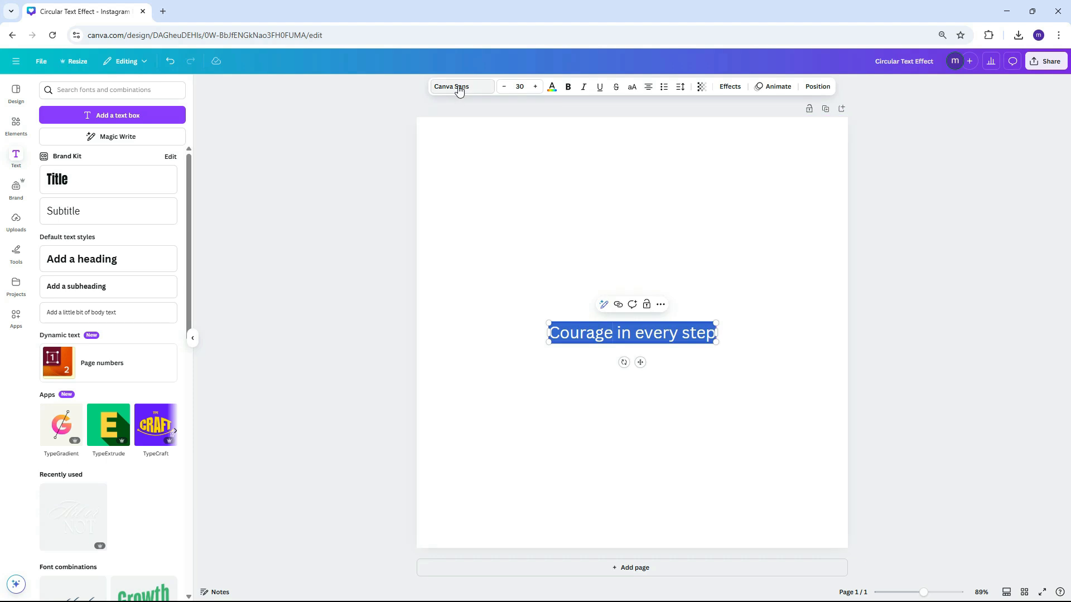
Step: Change the font of the "Courage in every step" text to Sunborn
left_click(132, 126)
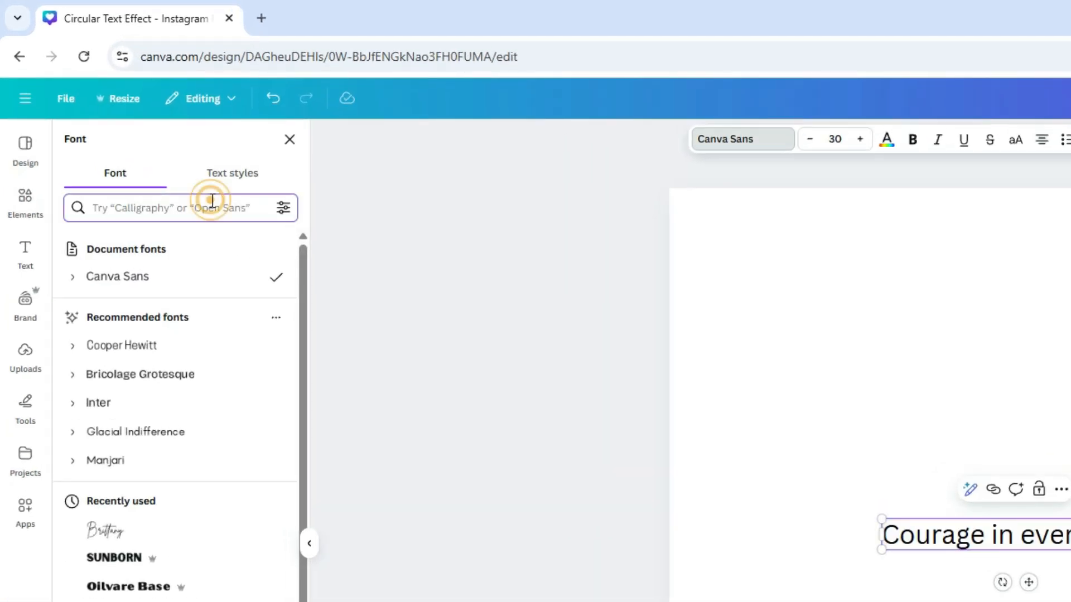
type("sunborn")
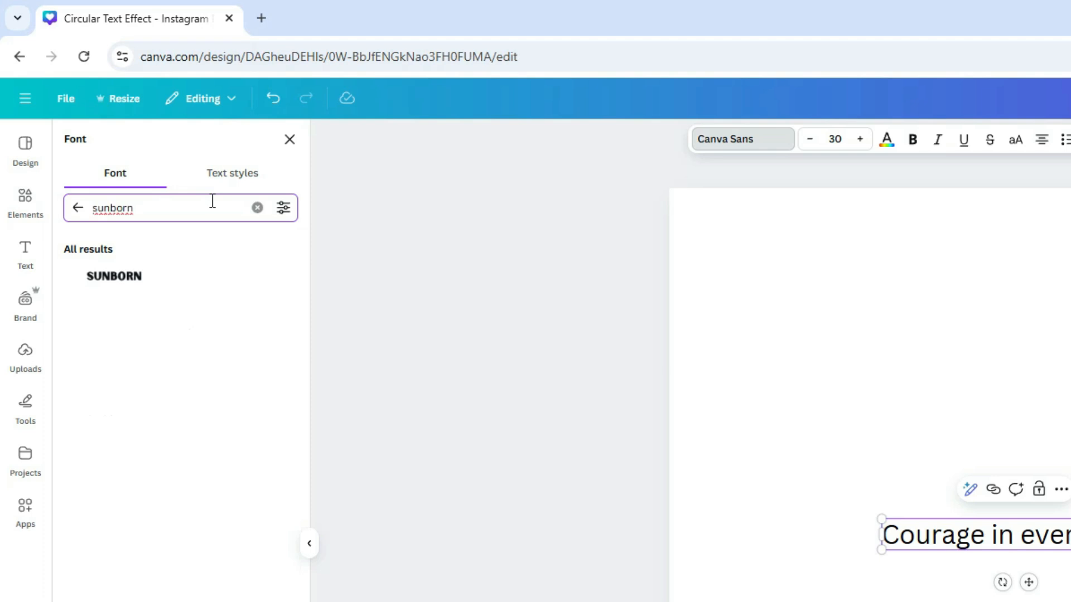
left_click(123, 278)
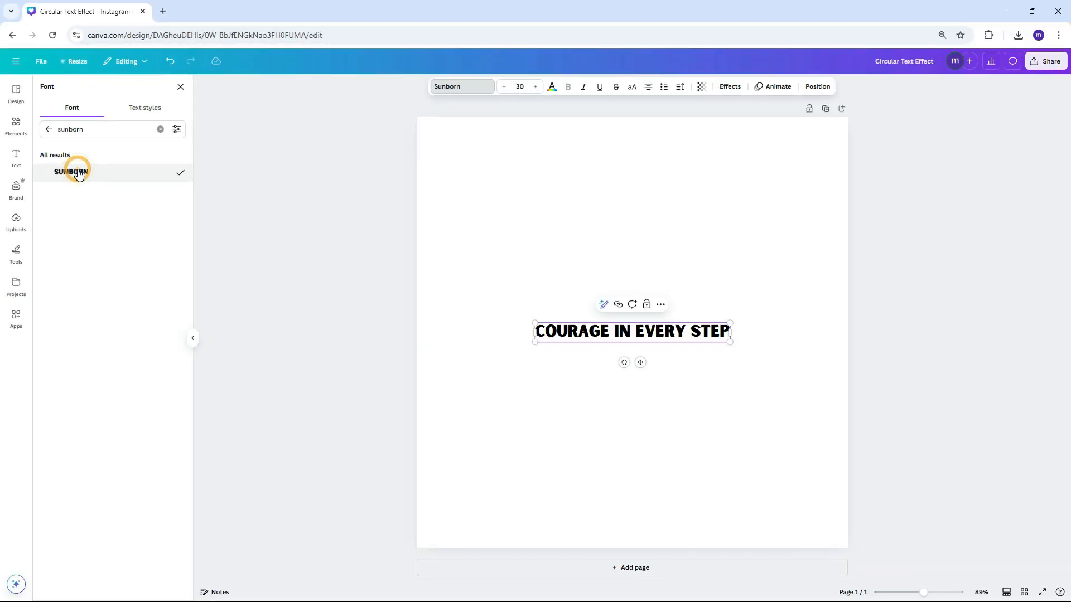
Step: Copy the phrase "Courage in every step" and paste it three more times within the same text box
double_click(630, 331)
key("ctrl+c")
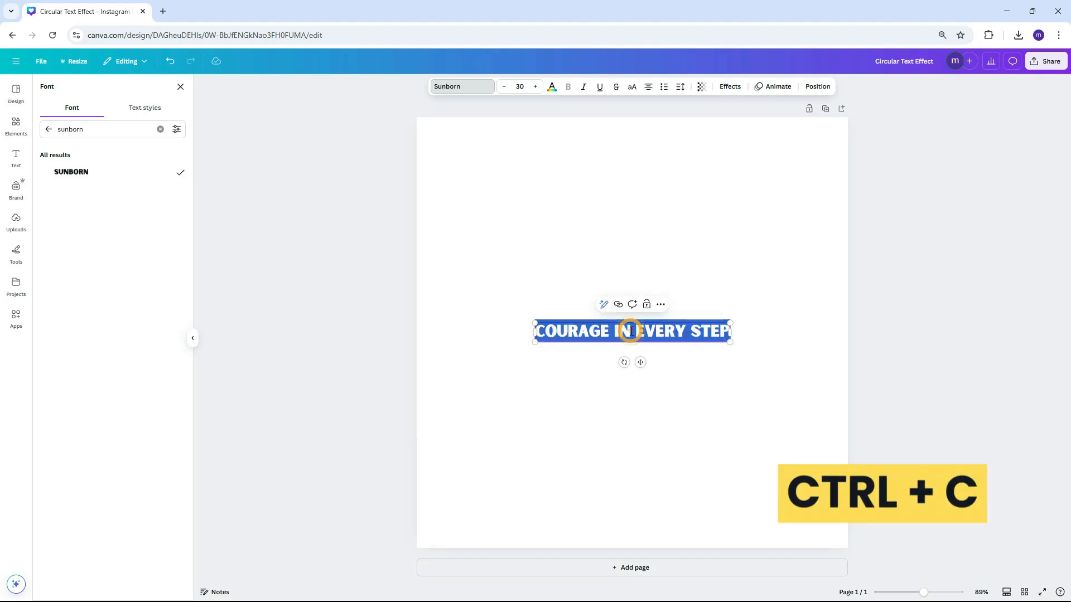
left_click(638, 336)
key("Return")
key("ctrl+v")
key("Return")
key("ctrl+v")
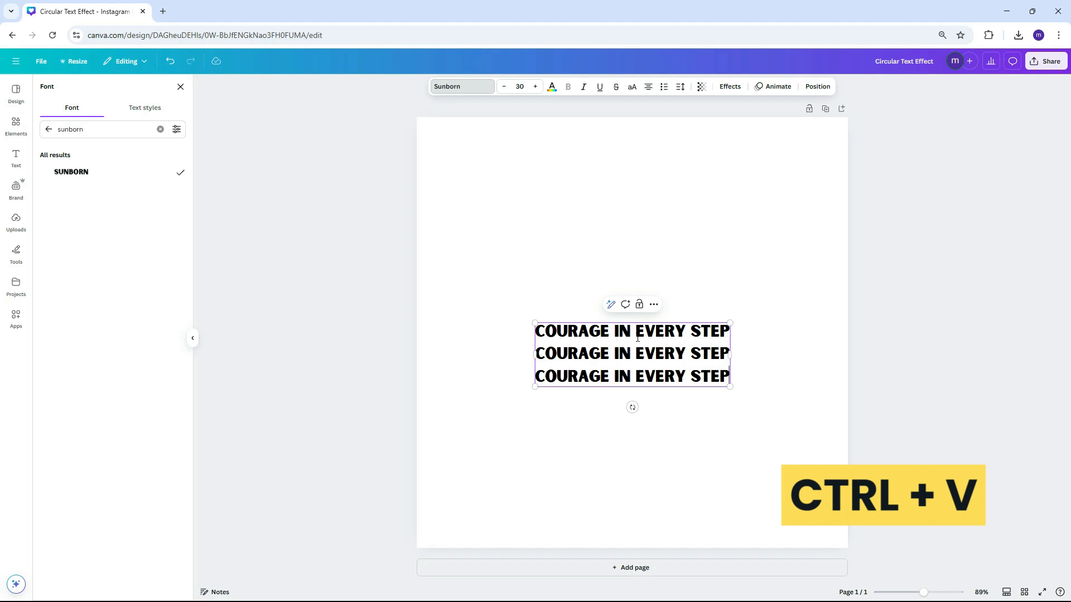
key("ctrl+v")
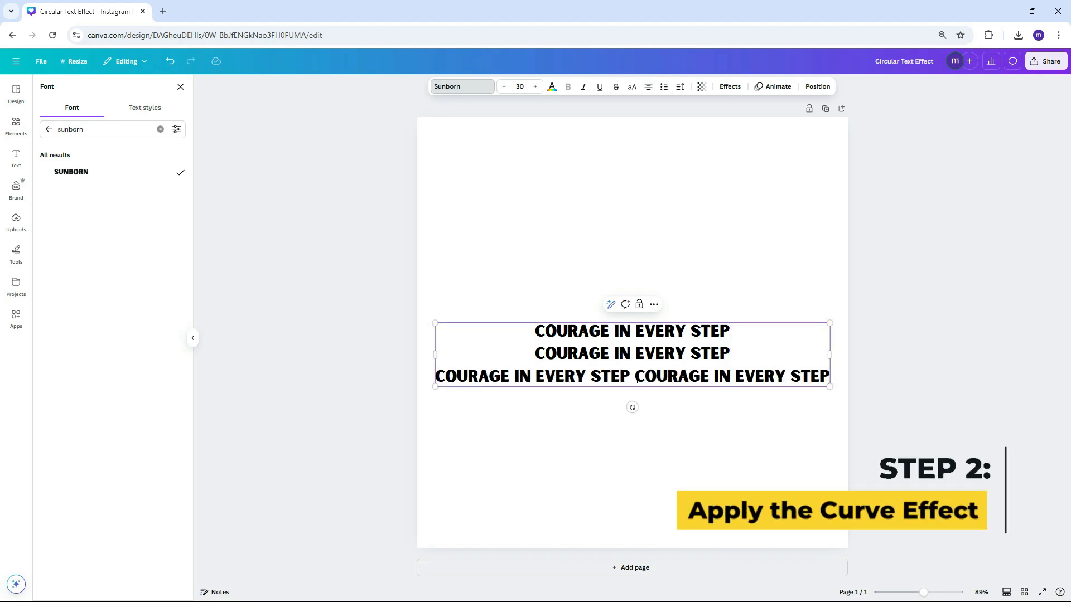
Step: Apply the Curve shape effect to the repeated text and move it slightly up the page
left_click(647, 360)
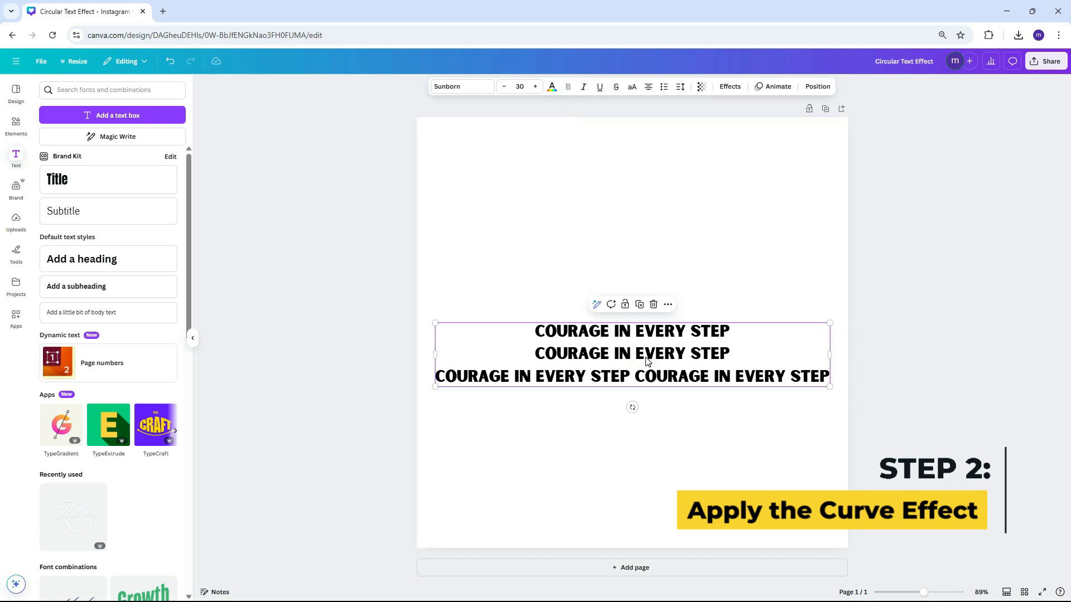
left_click(731, 86)
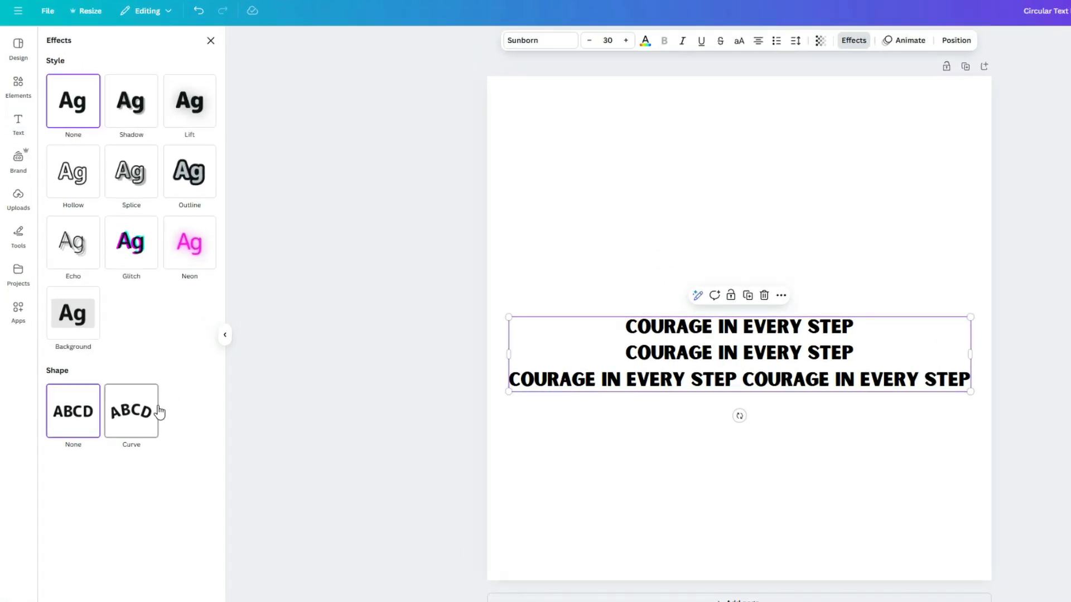
left_click(150, 415)
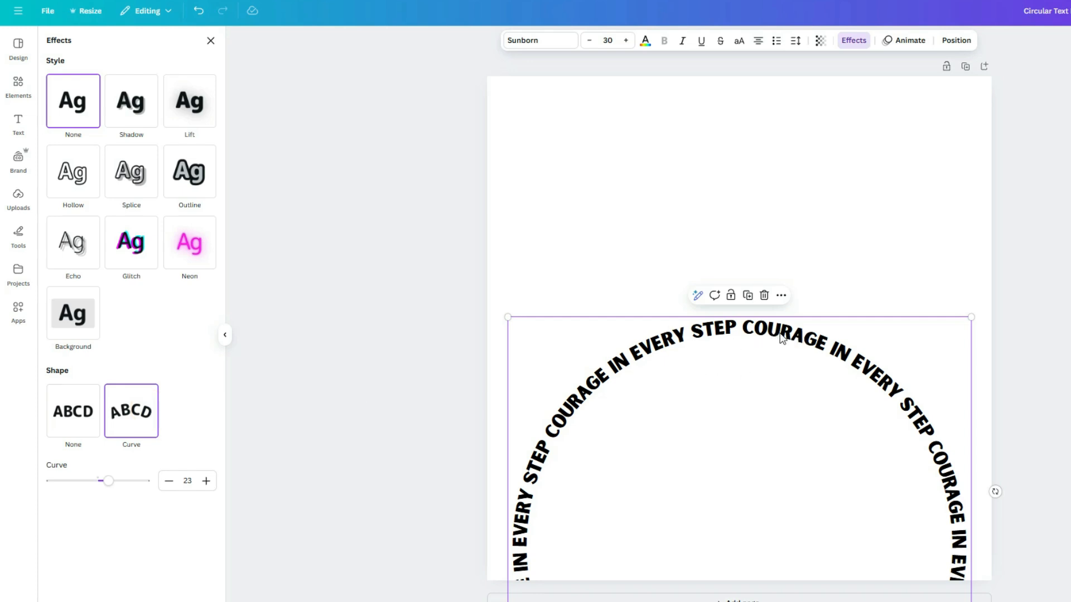
left_click_drag(783, 340, 780, 323)
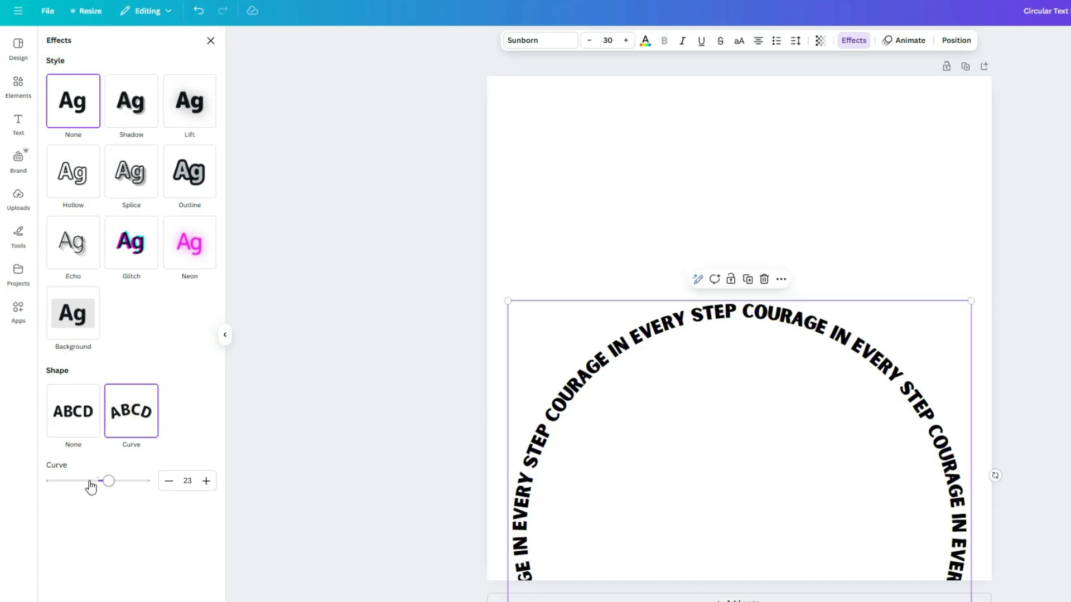
Step: Reverse the text's curve to -32 and move the curved text lower on the page
left_click_drag(108, 484, 89, 484)
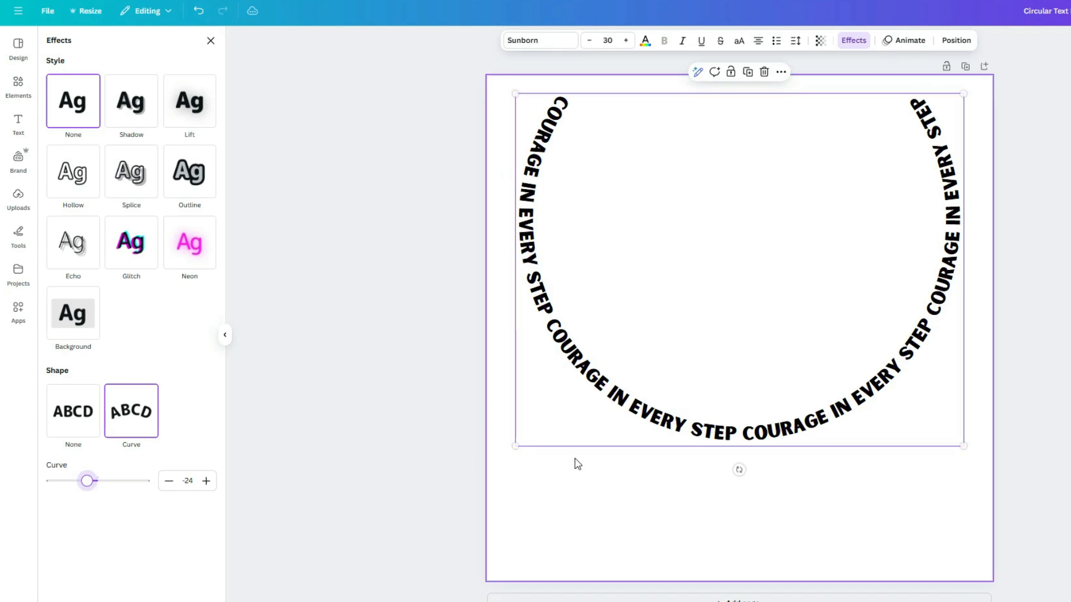
left_click_drag(758, 427, 765, 520)
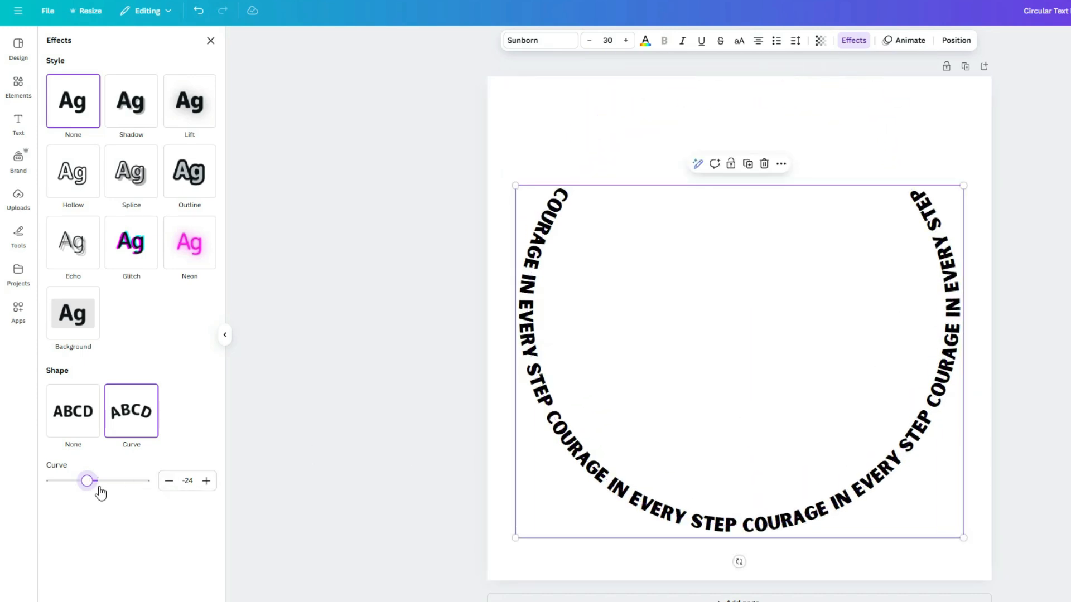
left_click(168, 481)
left_click(168, 481)
left_click(169, 481)
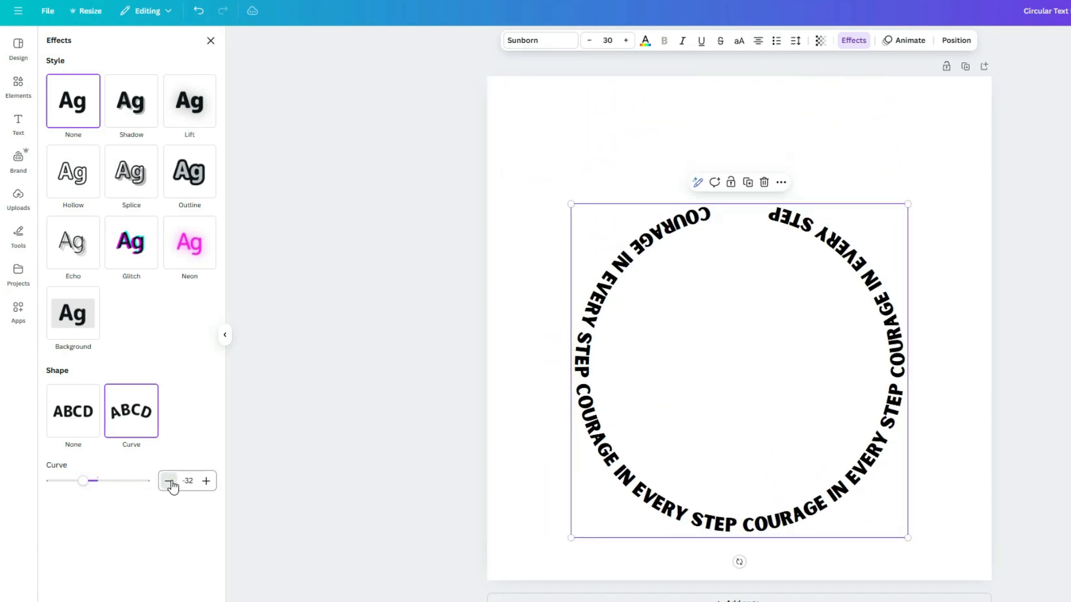
Step: Try curve values of -33.4 and -33.5 on the circular text
left_click(169, 481)
left_click(205, 481)
left_click(185, 481)
left_click(194, 481)
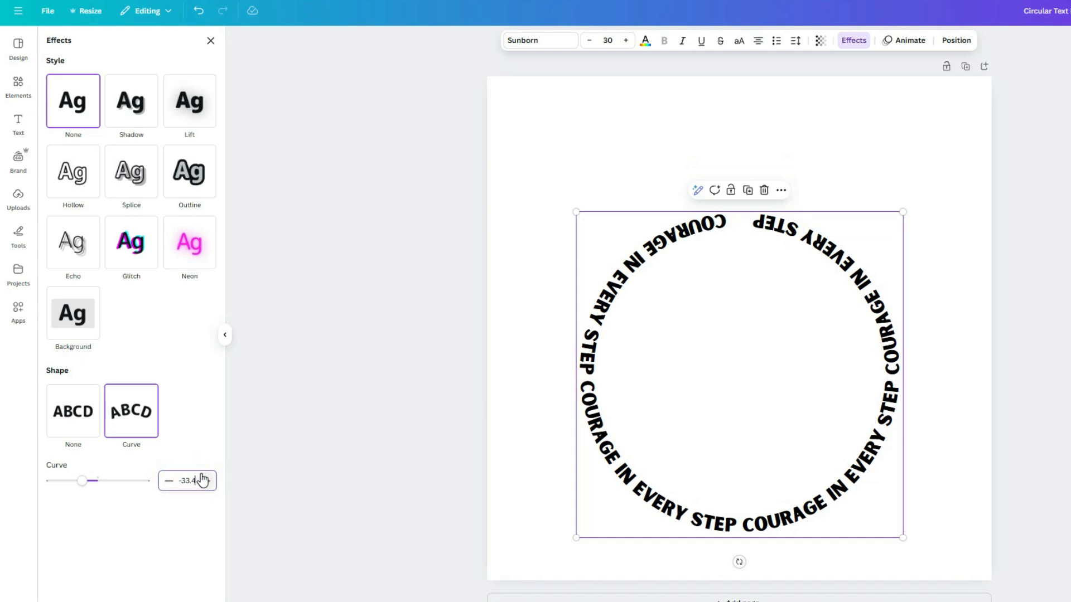
key("Return")
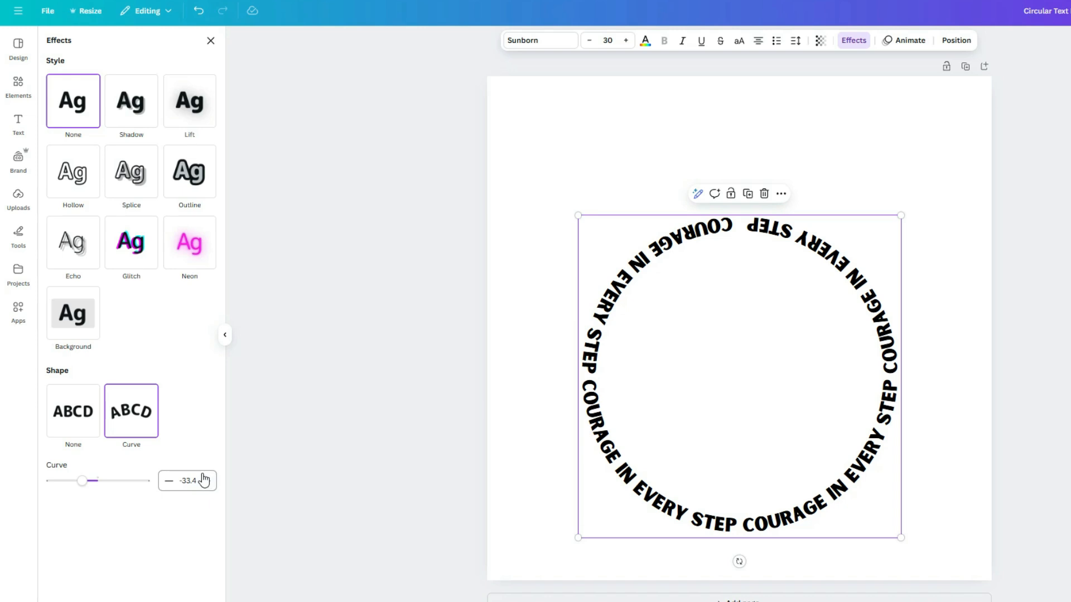
left_click(197, 478)
key("BackSpace")
type("5")
key("Return")
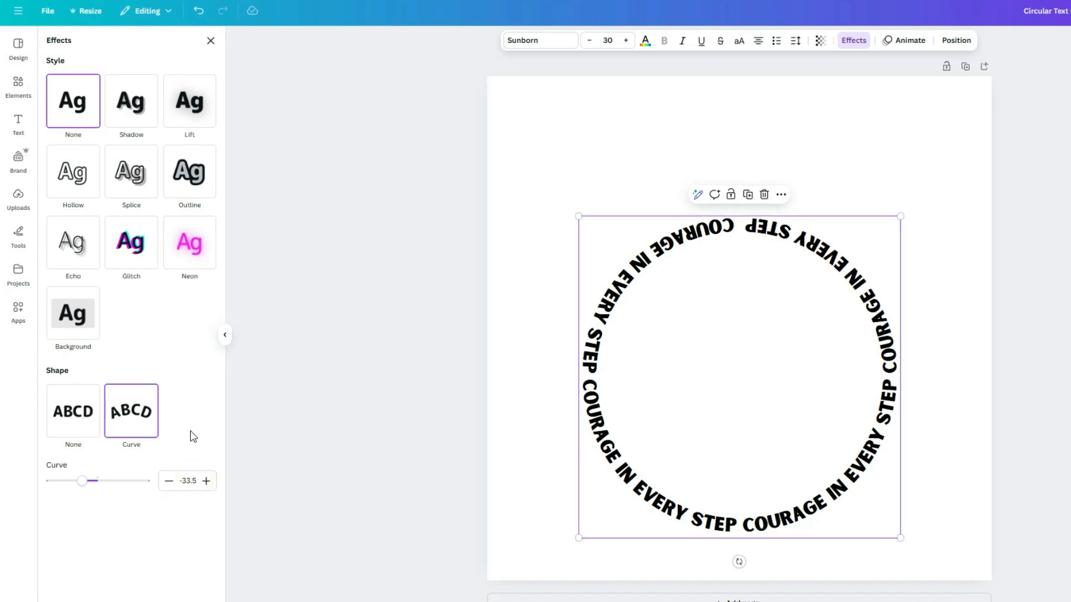
Step: Set the text's curve to -34 and deselect it
left_click(192, 482)
key("BackSpace")
key("BackSpace")
key("Return")
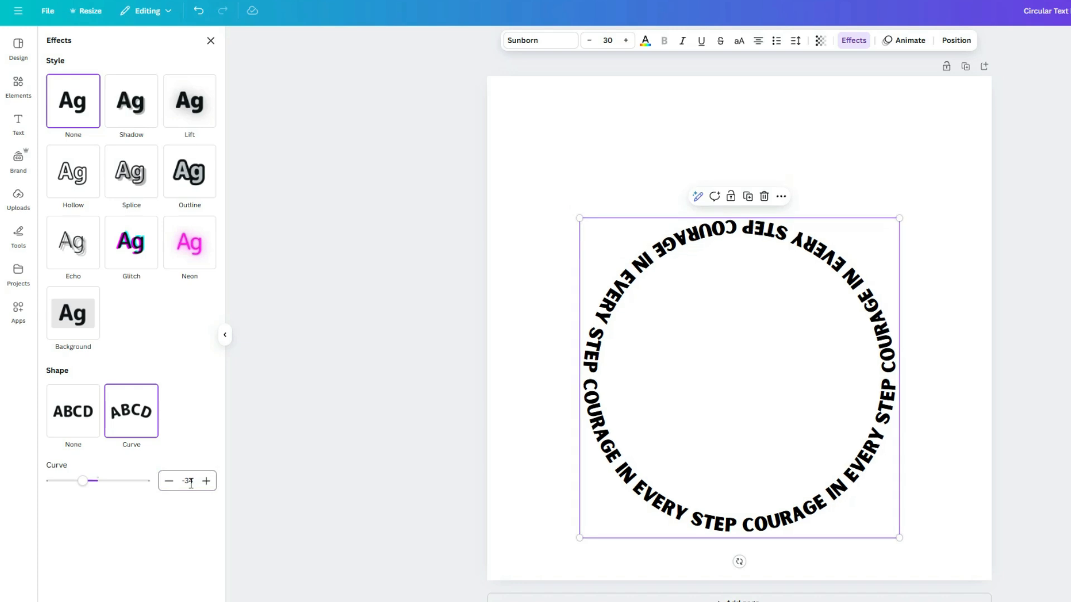
left_click(963, 466)
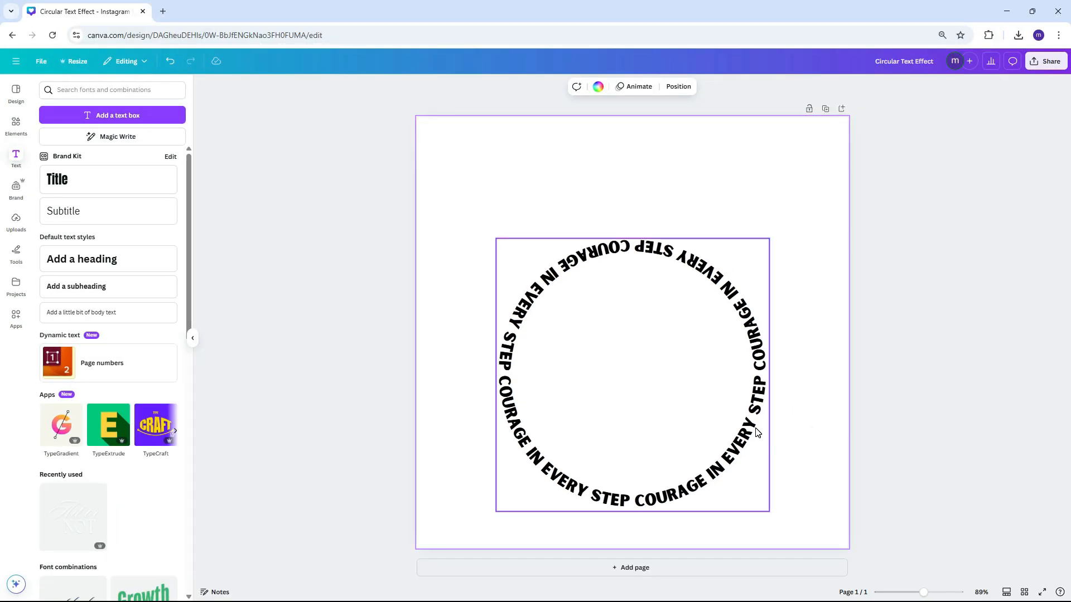
Step: Align the circular text to the page's vertical middle and enlarge it to a font size of about 43.1
left_click(757, 432)
left_click_drag(770, 239, 815, 192)
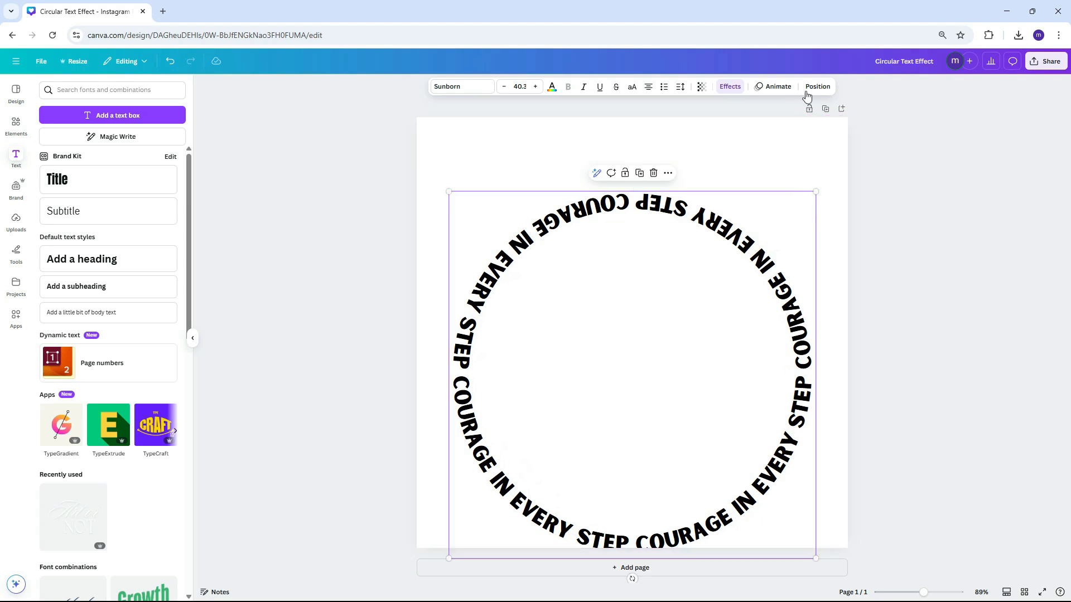
left_click(815, 87)
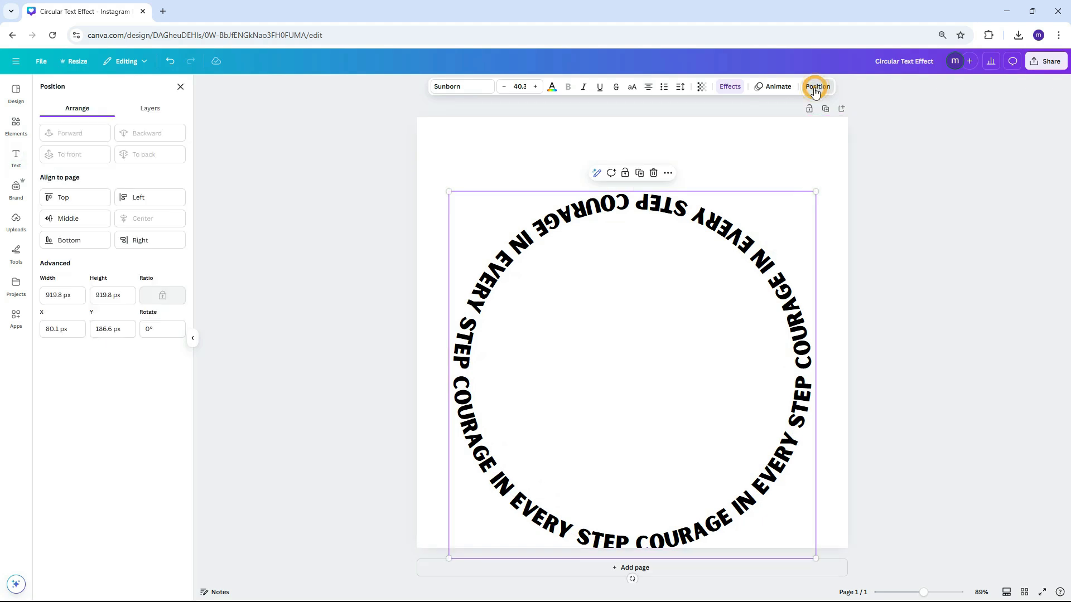
left_click(80, 218)
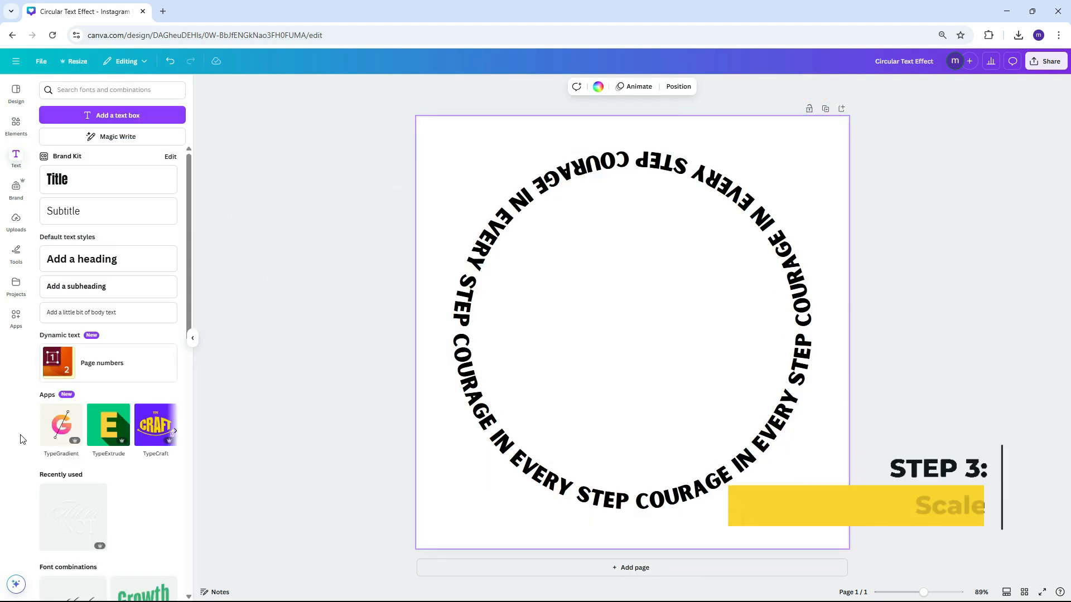
left_click(769, 434)
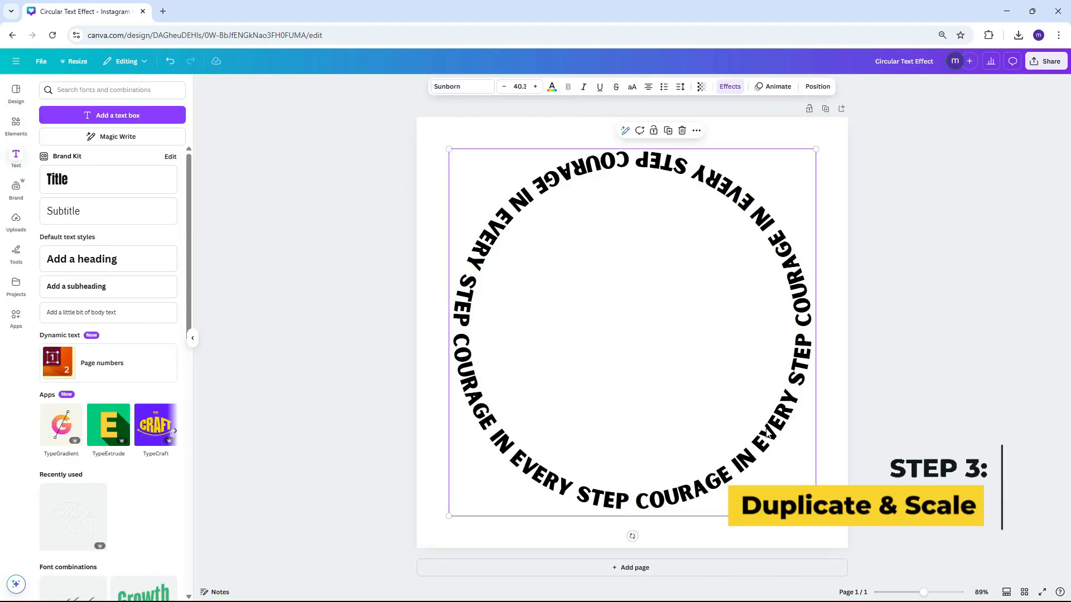
left_click_drag(815, 516, 829, 529)
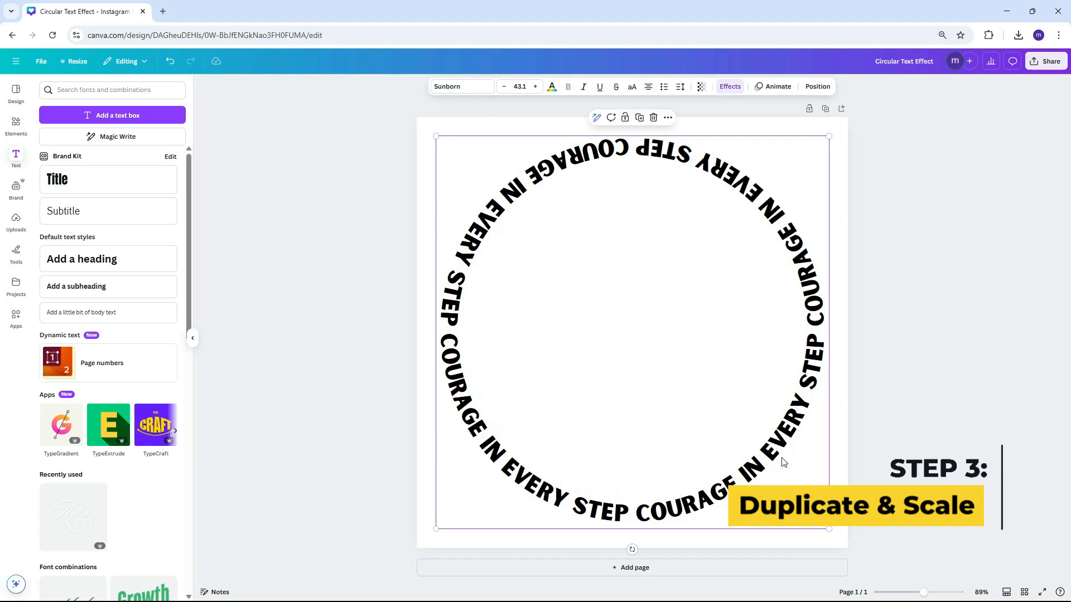
Step: Duplicate the circular text, scale the copy down to fit inside the original, and align both rings by center and middle
left_click(639, 117)
left_click_drag(835, 534, 801, 514)
left_click(801, 514, "shift")
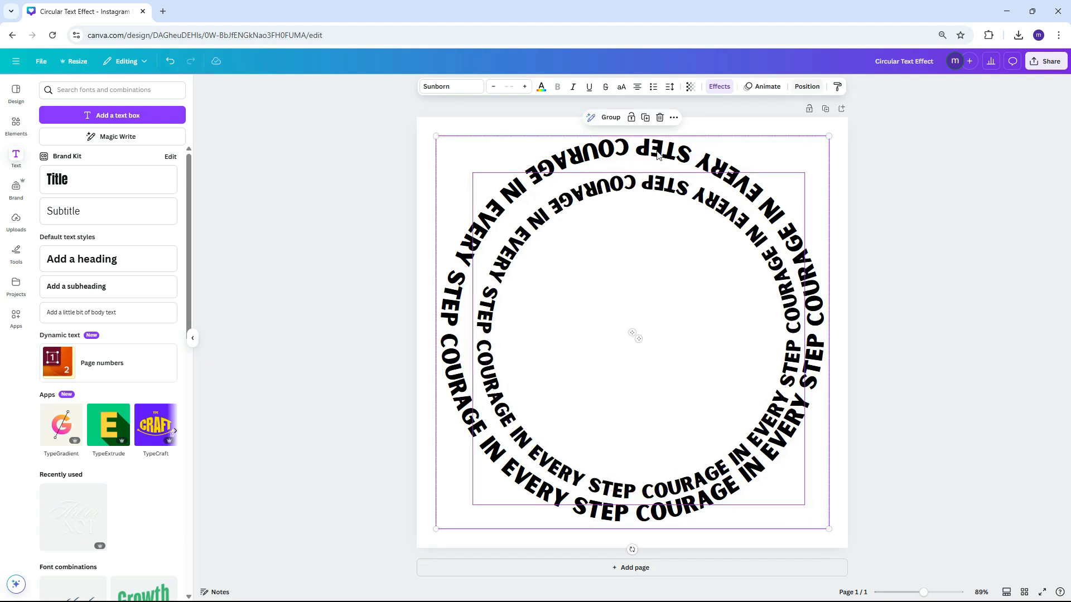
left_click(806, 87)
left_click(143, 217)
left_click(89, 218)
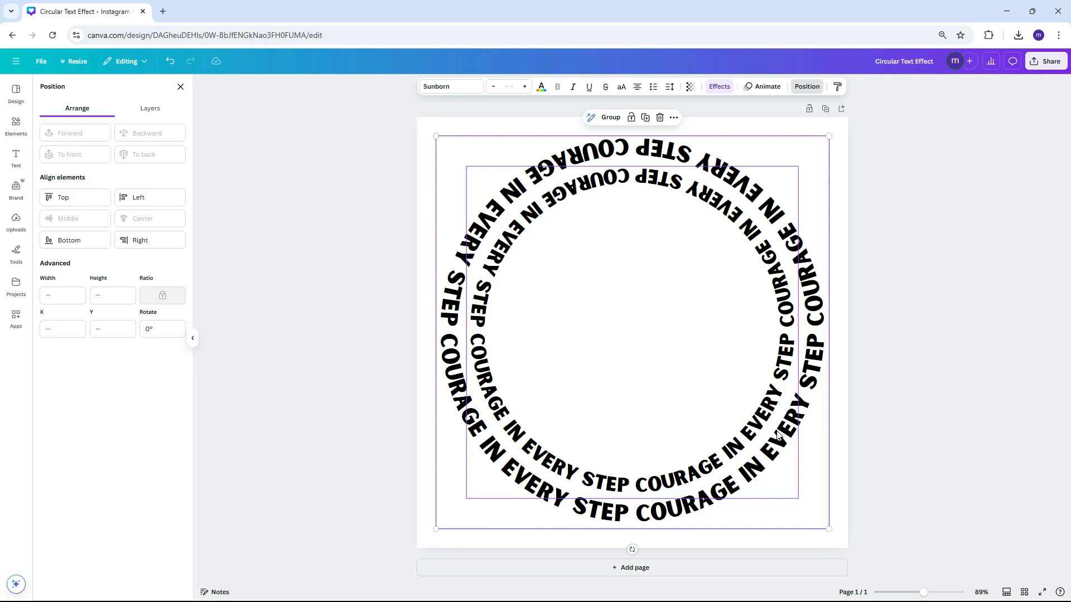
Step: Shrink the inner text ring slightly to a font size of about 35.5
left_click(764, 399)
left_click(891, 490)
left_click(766, 280)
left_click_drag(798, 498, 794, 495)
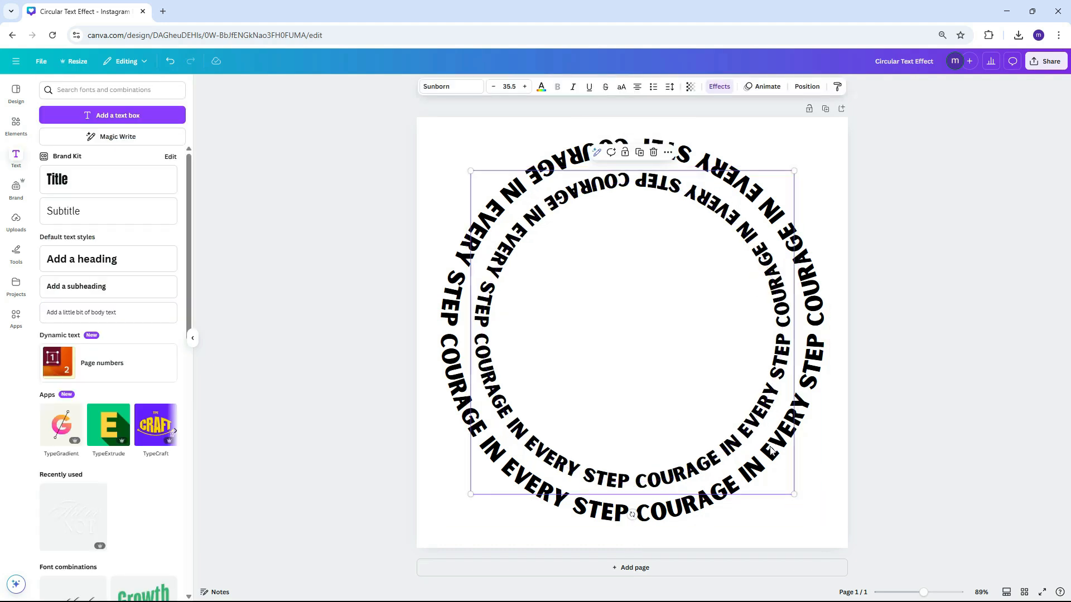
Step: Duplicate the inner ring, scale the copy down to a font size of about 28.7, and center it on the page both ways
left_click(639, 154)
left_click_drag(800, 498, 769, 469)
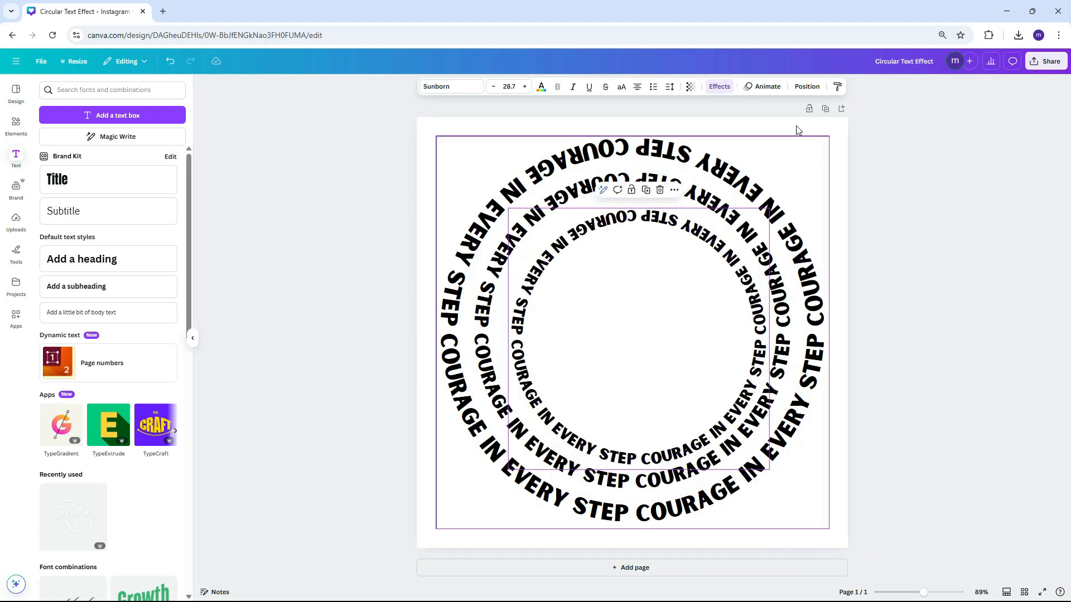
left_click(807, 86)
left_click(144, 218)
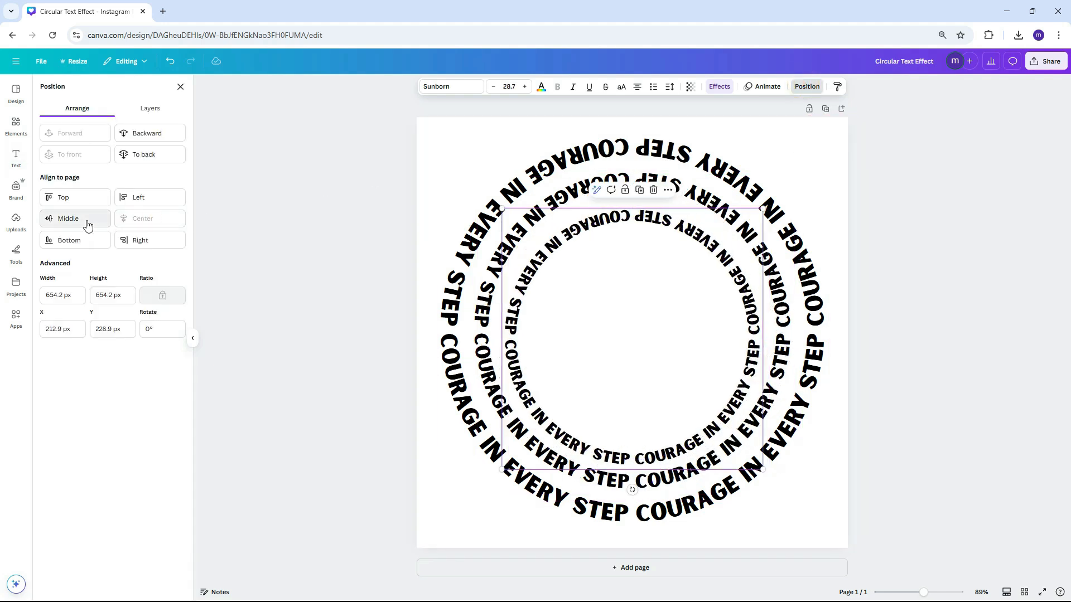
left_click(87, 221)
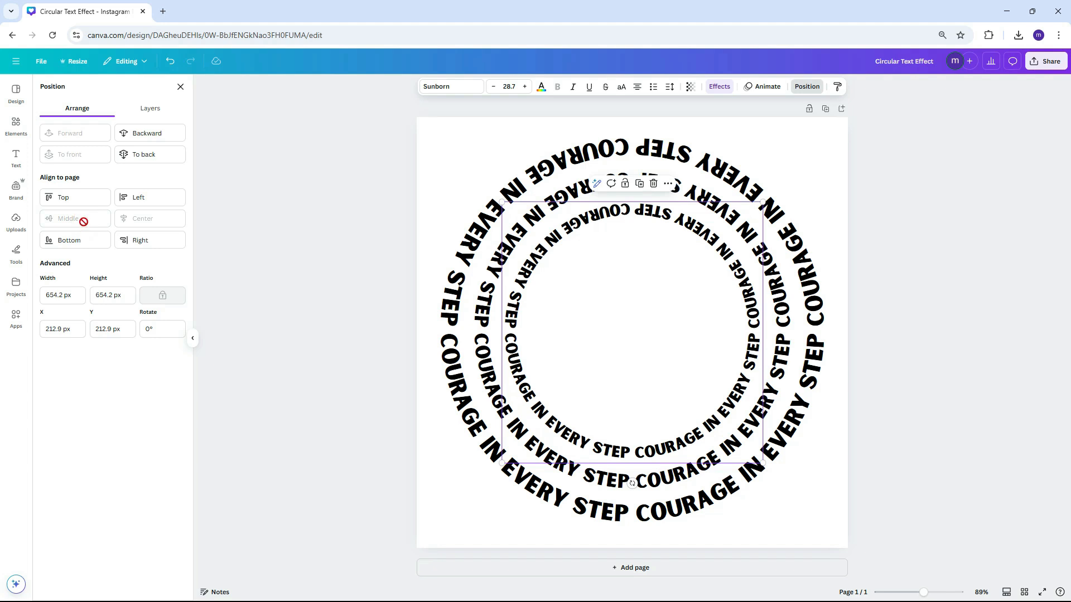
Step: Duplicate the third ring as a smaller fourth ring, center it on the page both ways, and fine-tune its size slightly larger
left_click(639, 184)
left_click_drag(768, 470, 746, 433)
left_click(806, 87)
left_click(142, 219)
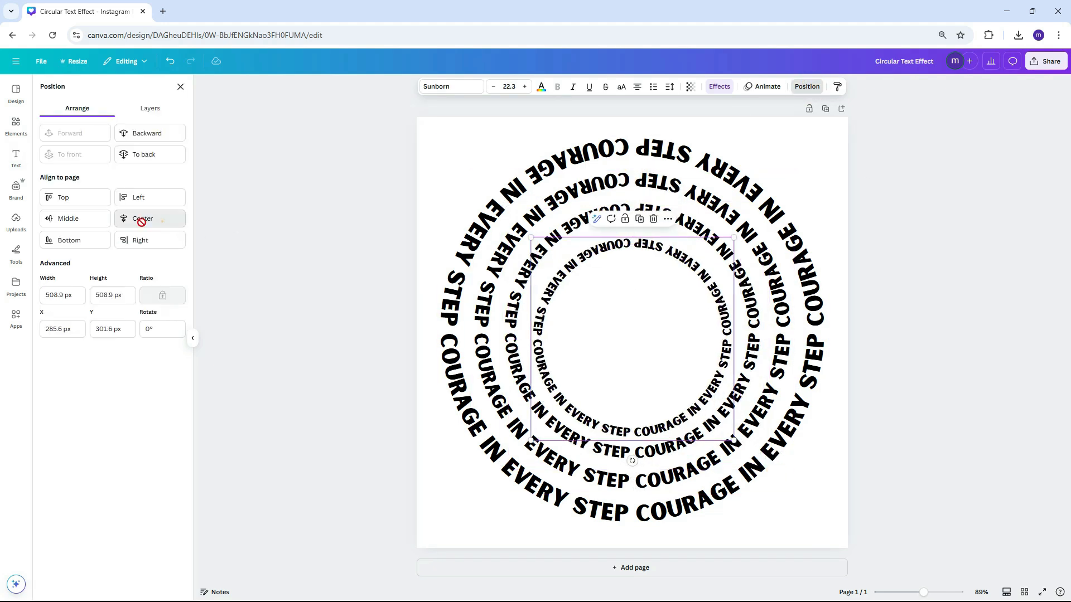
left_click(104, 219)
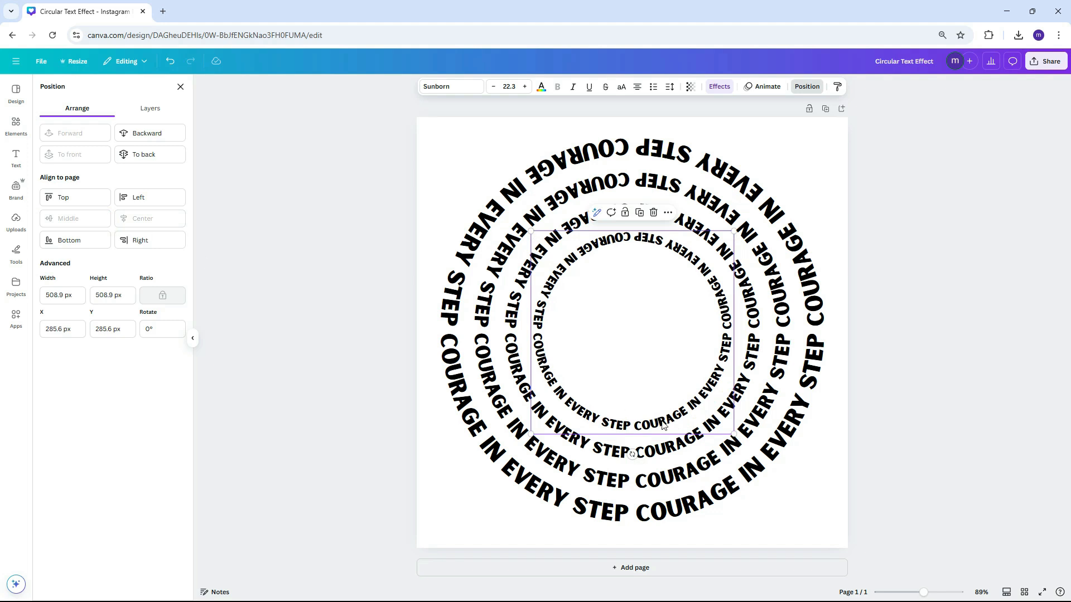
left_click_drag(734, 434, 737, 439)
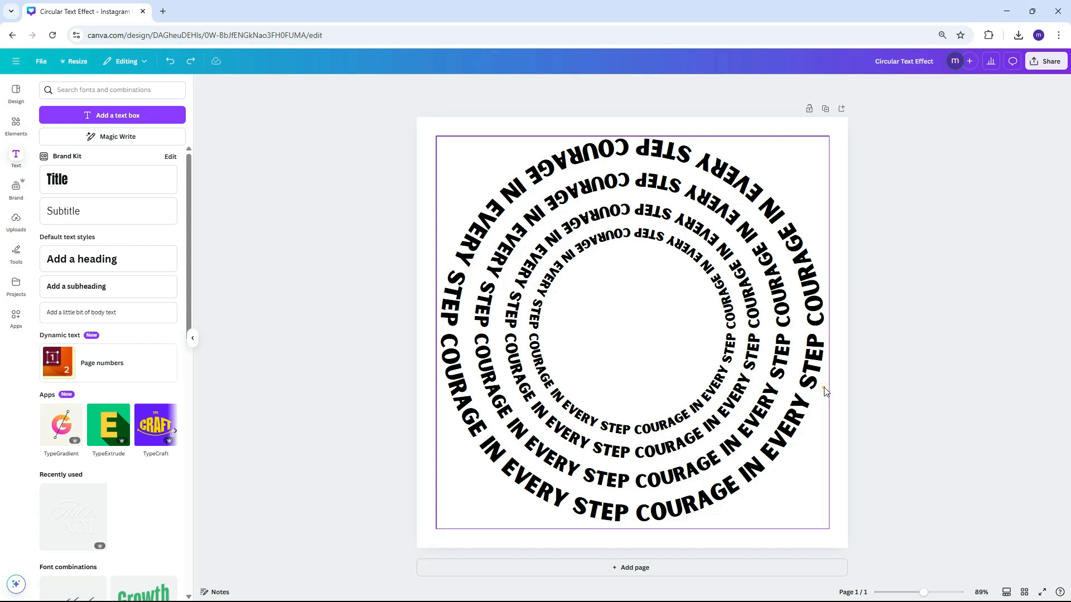
Step: Apply the Background text effect to the outermost text ring
left_click(823, 388)
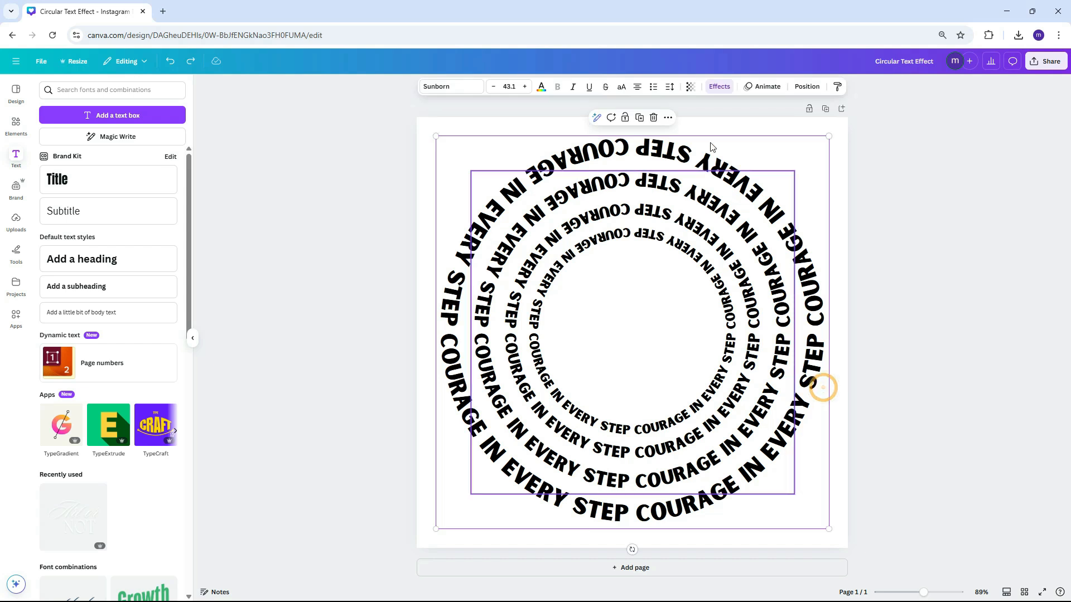
left_click(711, 87)
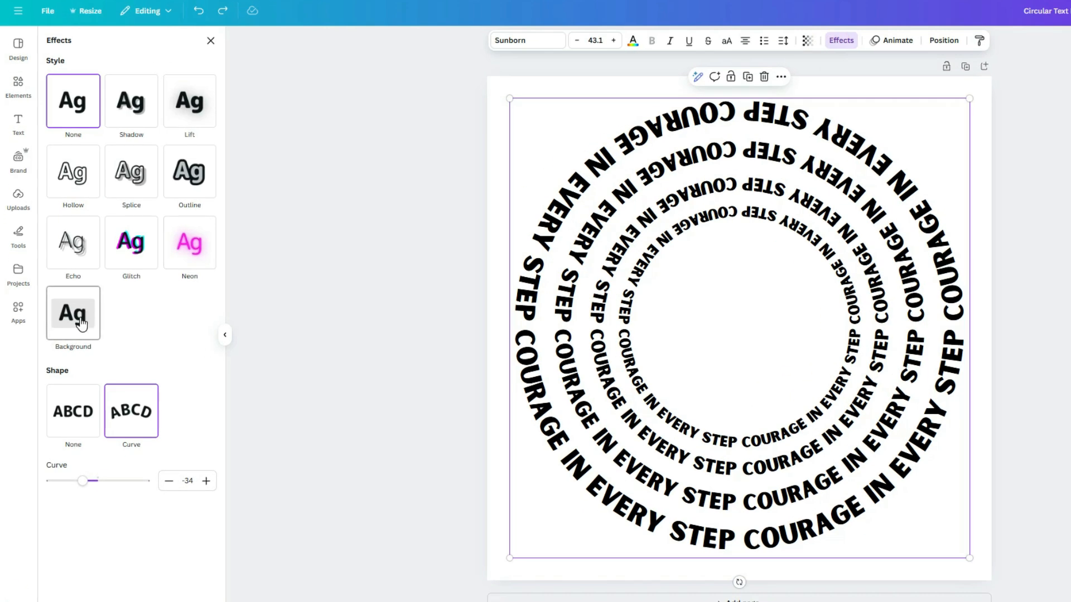
left_click(81, 323)
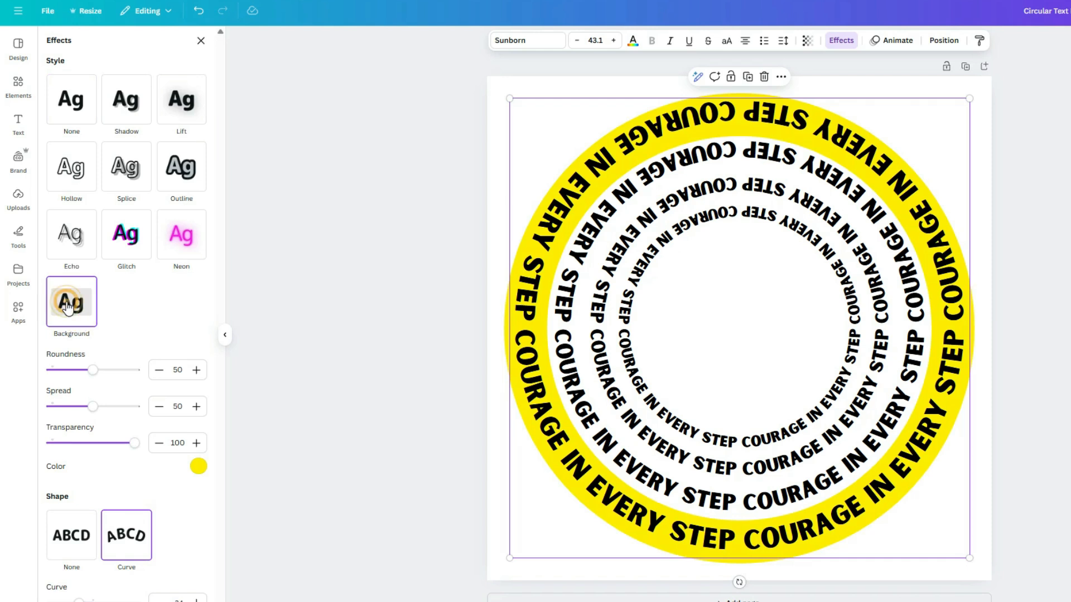
Step: Set the outermost ring's background effect to colour #FC0000 with a spread of 22
left_click(198, 466)
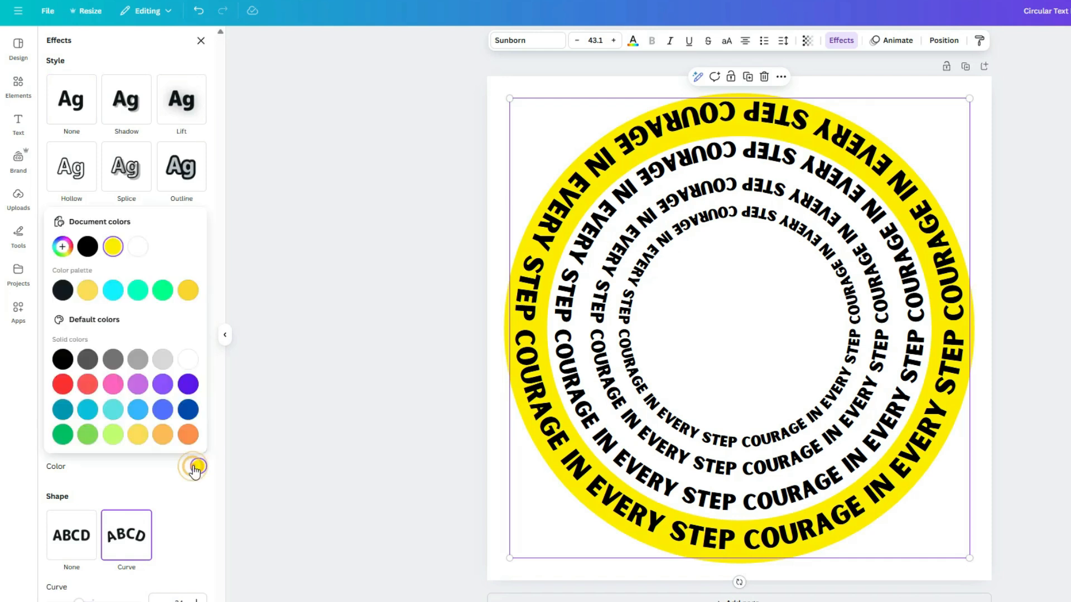
left_click(62, 247)
type("#FC0000")
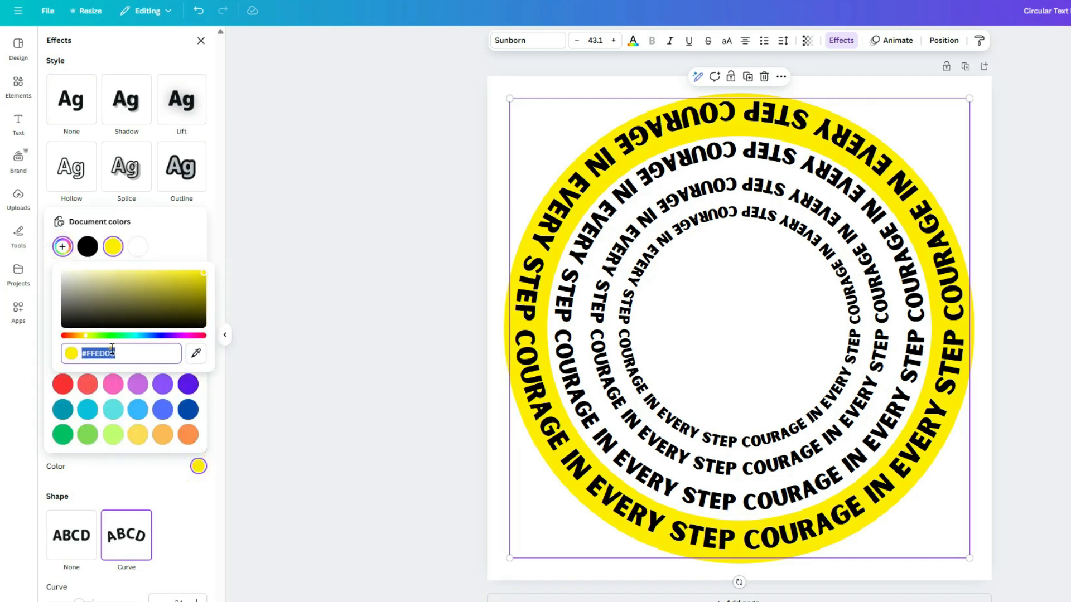
key("Return")
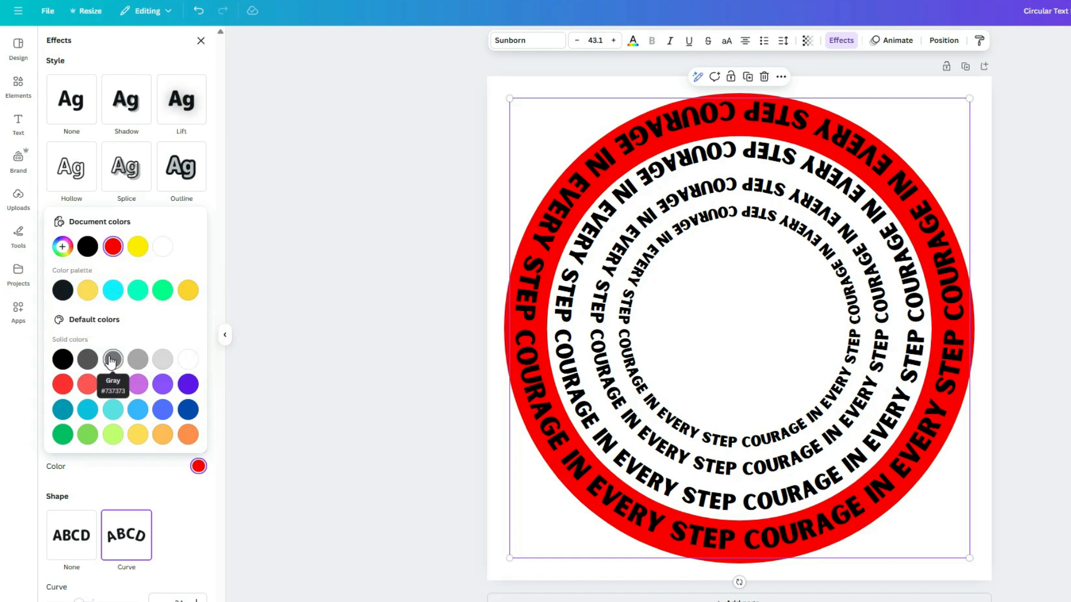
left_click(163, 472)
left_click(176, 406)
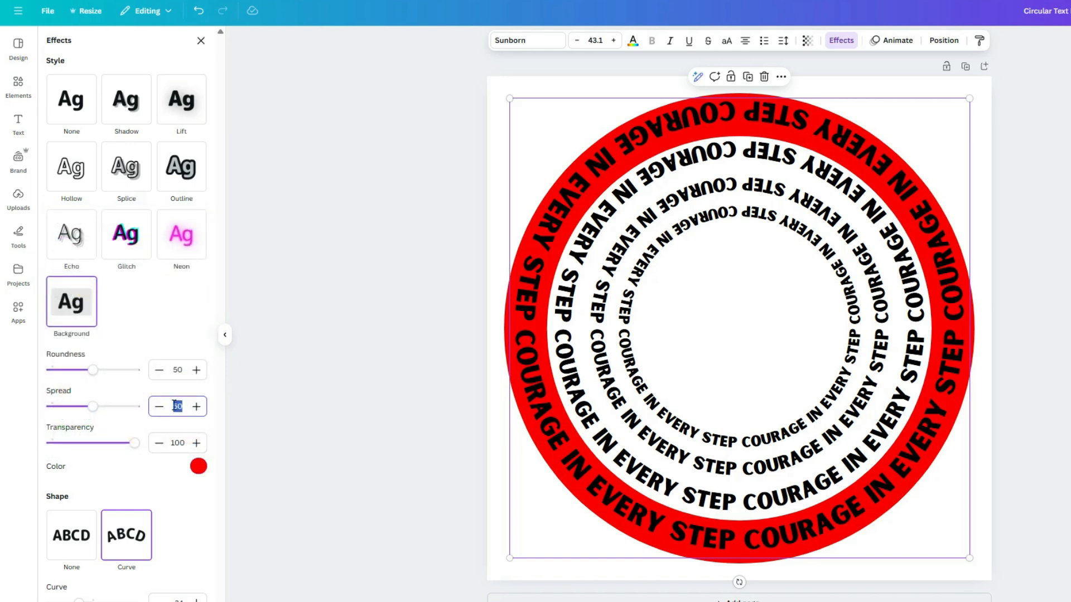
key("Return")
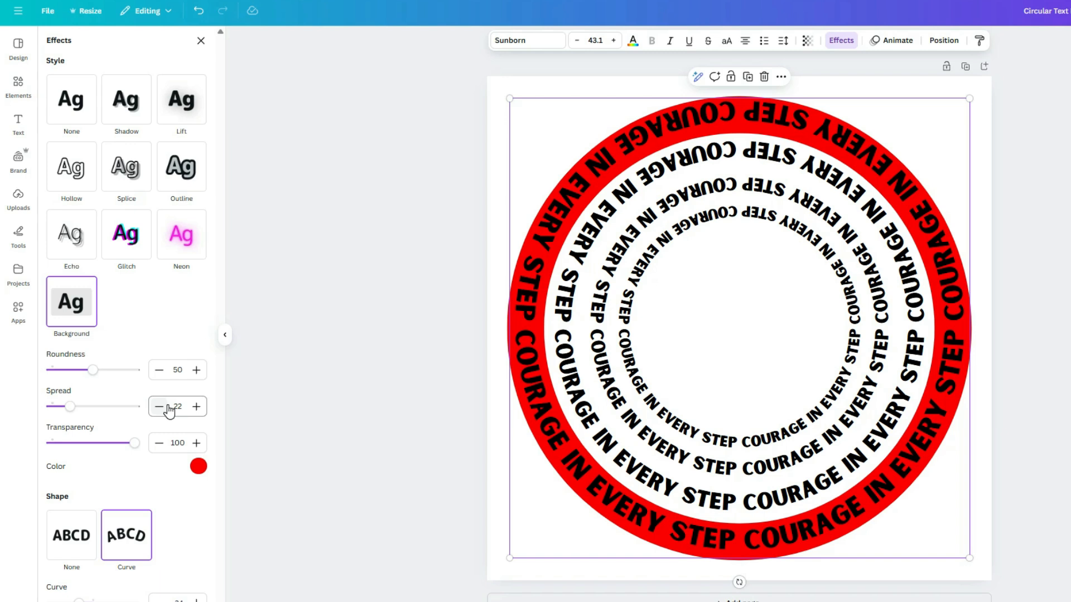
Step: Change the outermost ring's text colour to #B60000 and deselect the ring
left_click(631, 42)
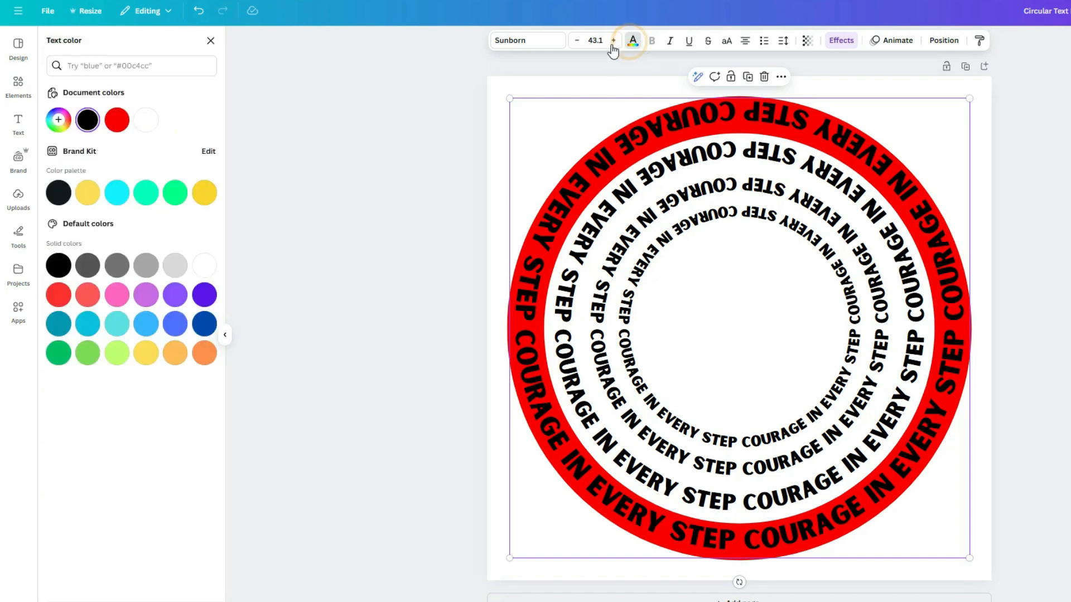
left_click(58, 120)
left_click(104, 227)
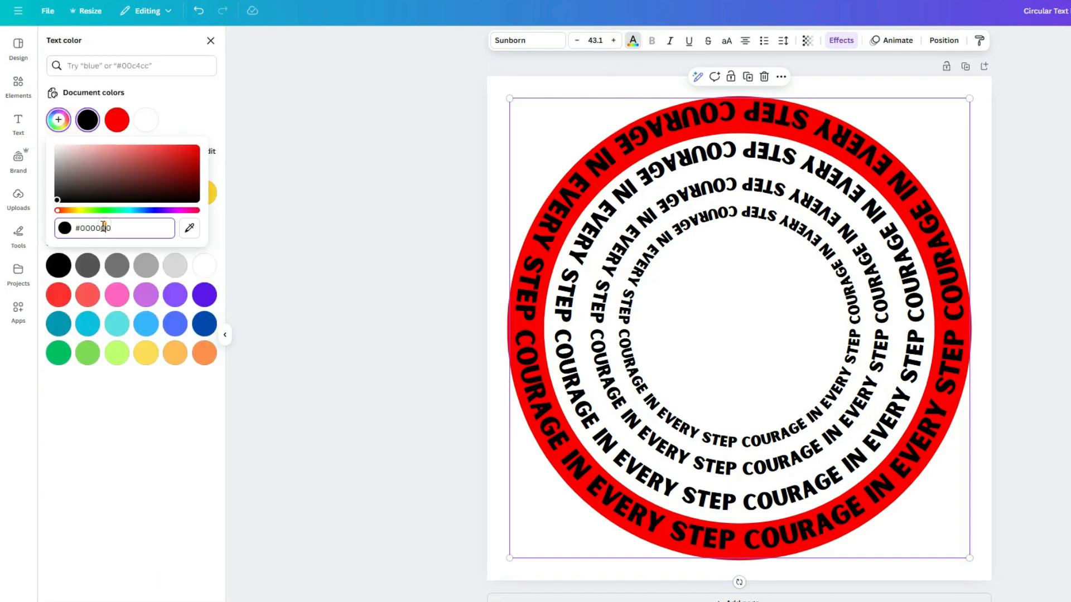
type("#B60000")
key("Return")
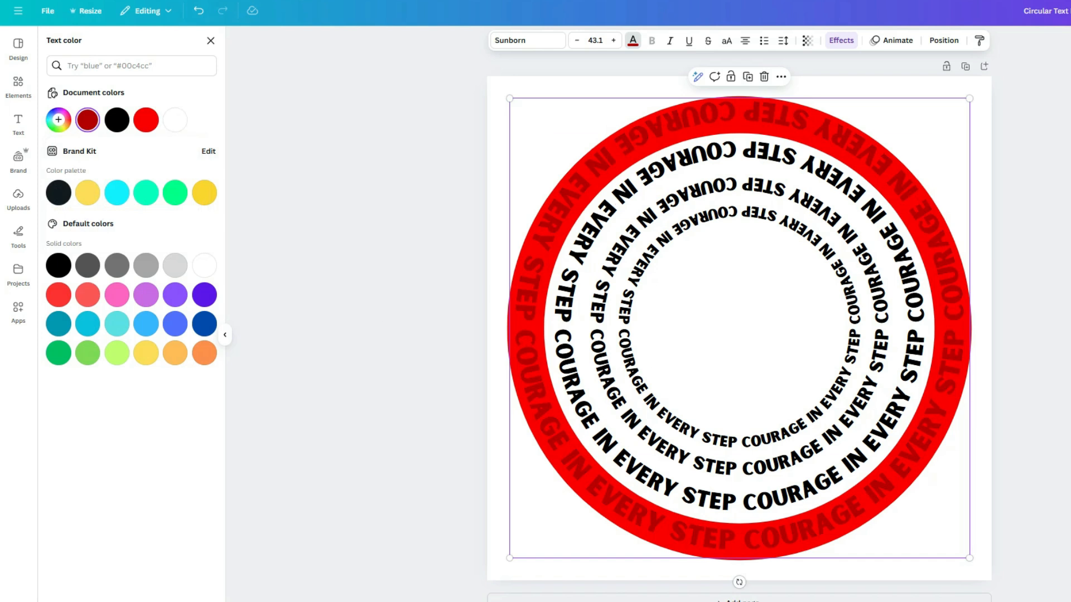
key("Escape")
left_click(1061, 448)
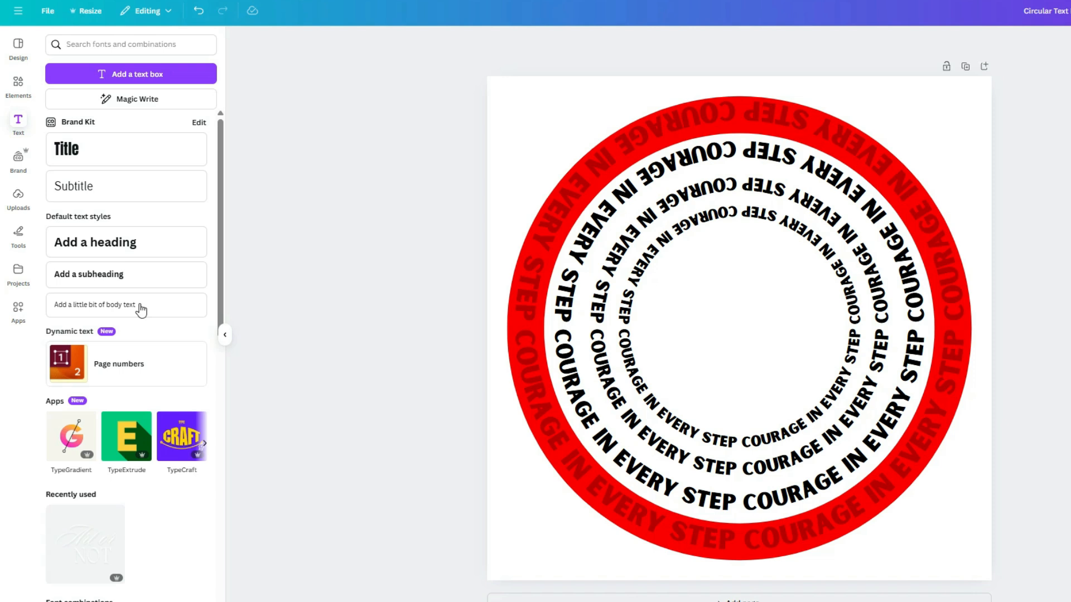
Step: Apply the Background text effect to the second ring with a spread of 51 and the colour white
left_click(915, 309)
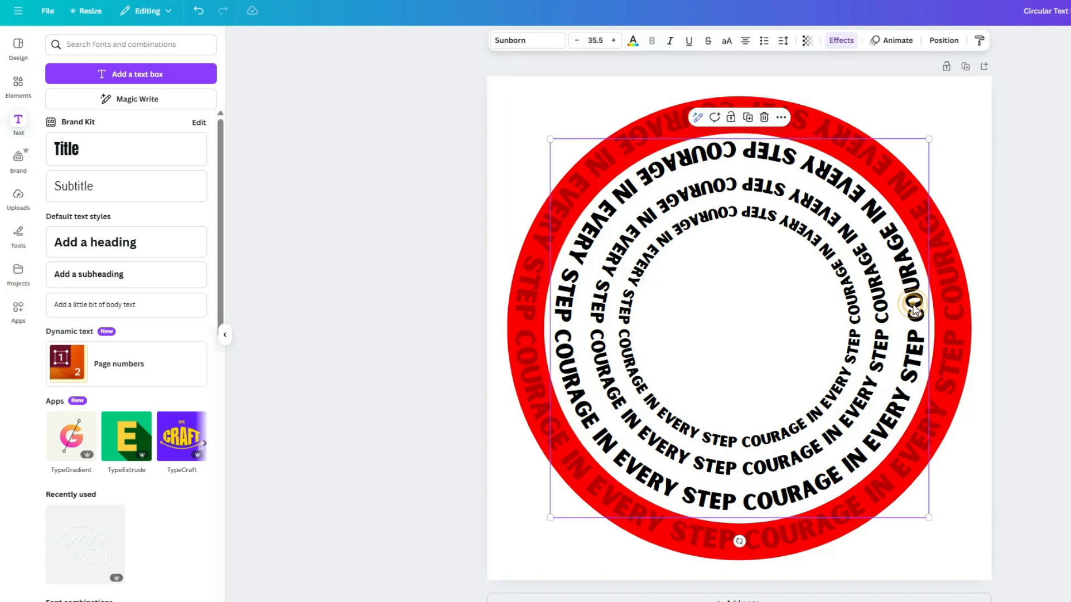
left_click(849, 41)
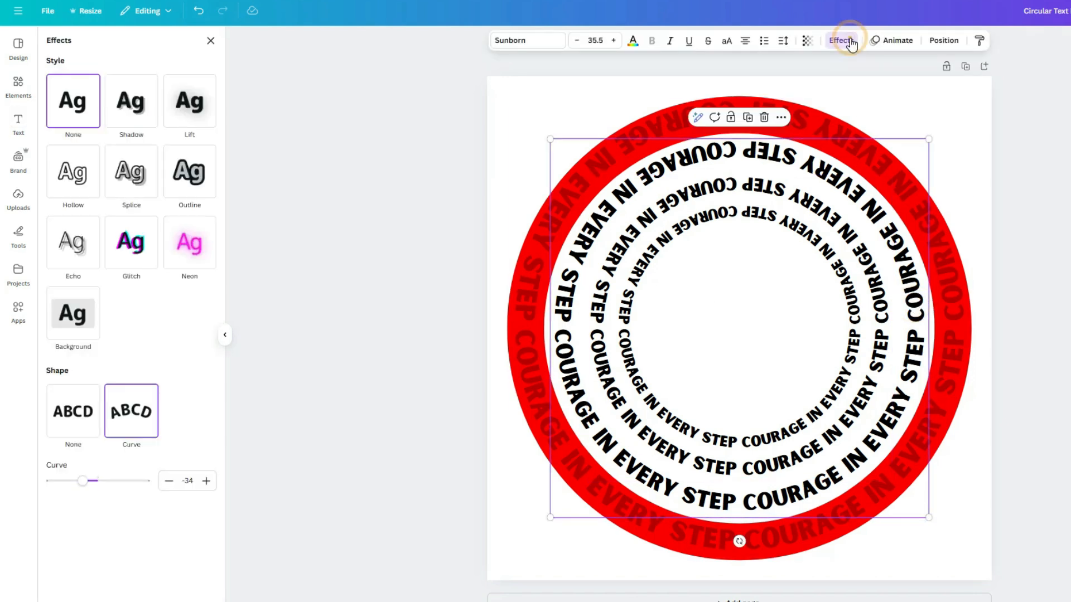
left_click(81, 320)
left_click(197, 406)
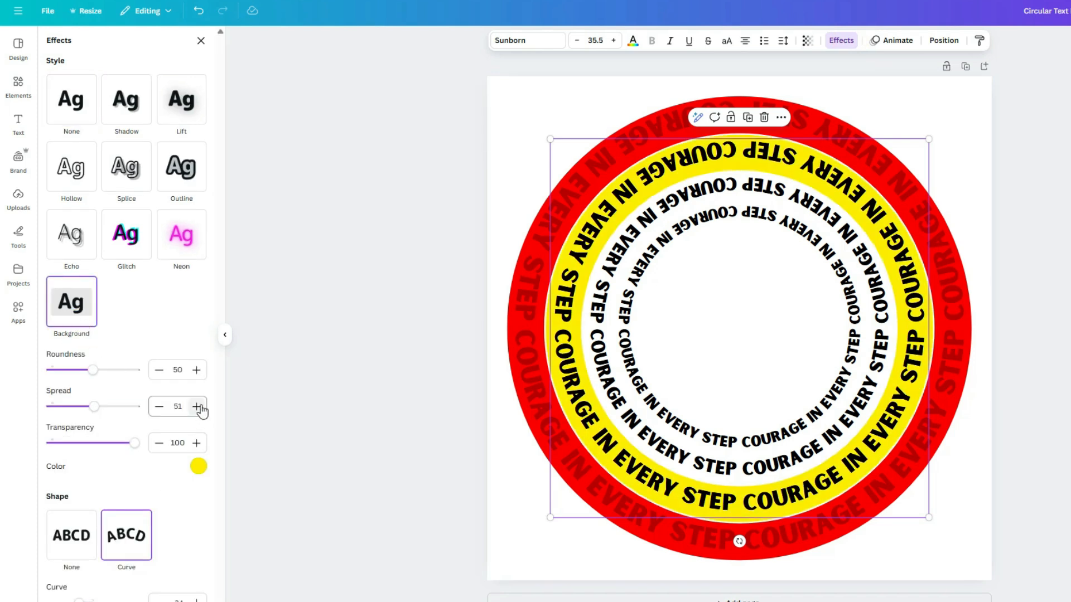
left_click(198, 467)
left_click(187, 247)
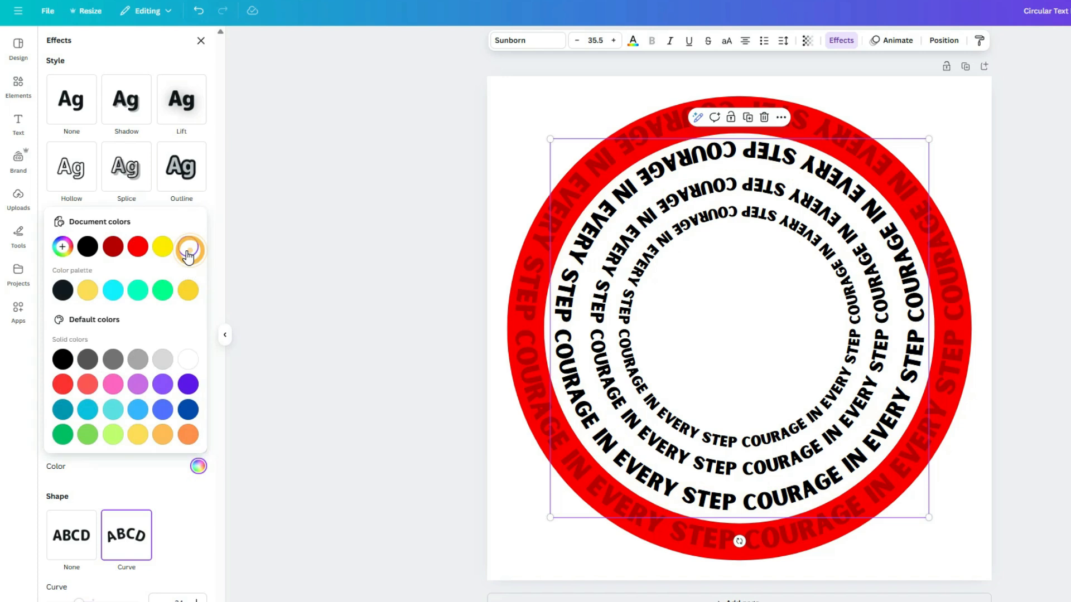
Step: Change the second ring's text colour to #C4C4C4
left_click(633, 43)
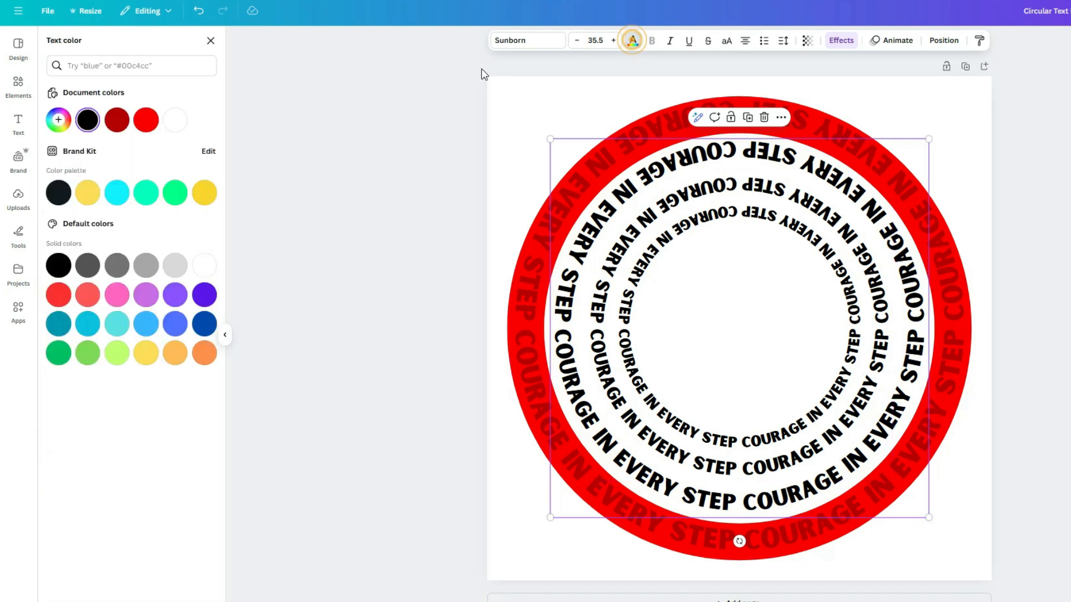
left_click(58, 119)
double_click(105, 227)
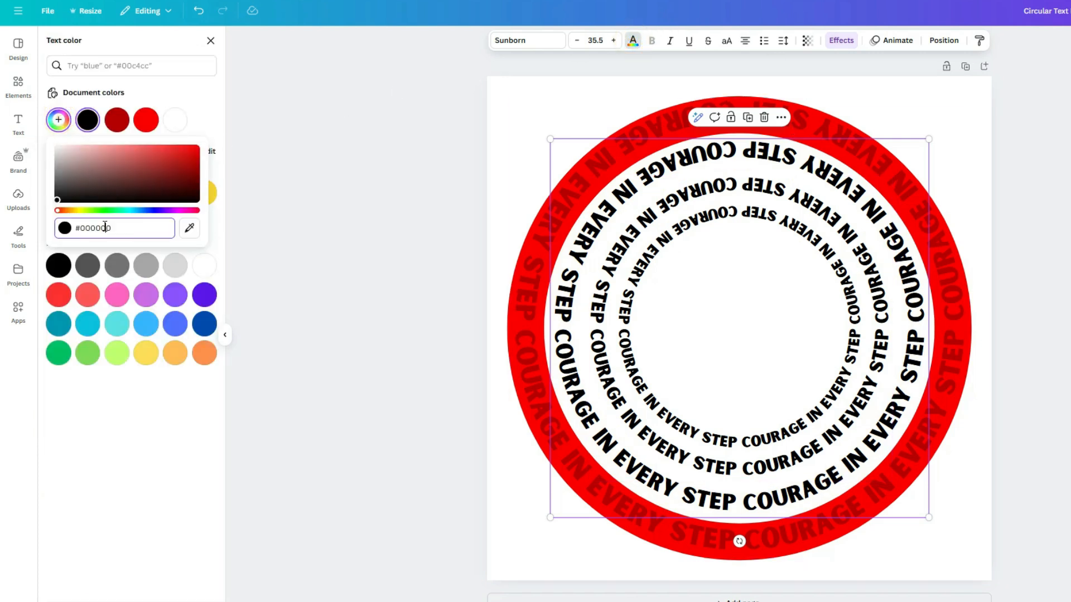
type("#C4C4C4")
key("Return")
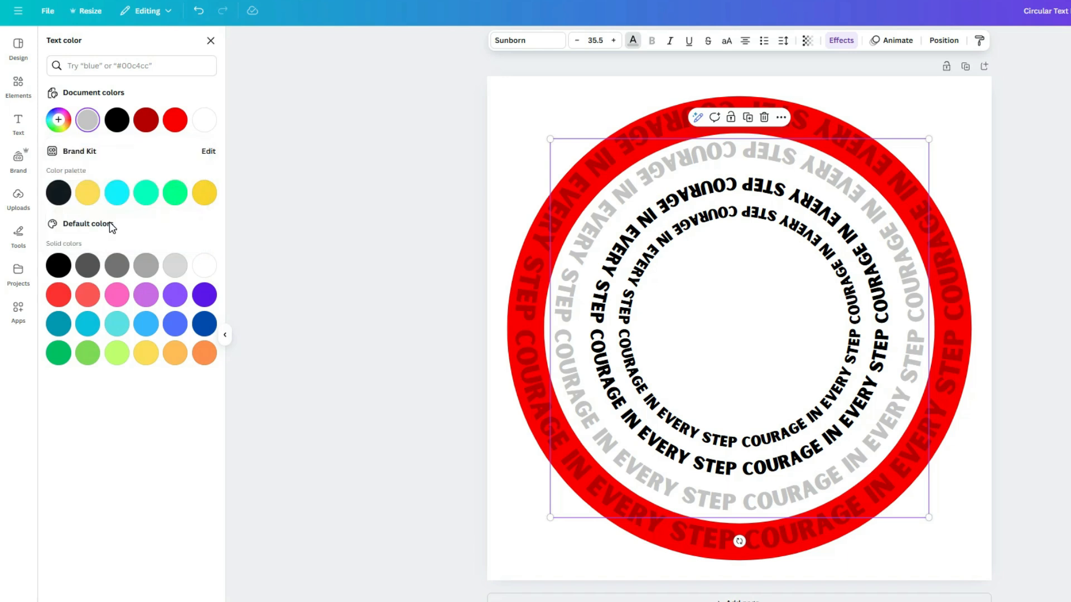
Step: Apply the Background text effect to the third ring with a spread of 52
left_click(611, 262)
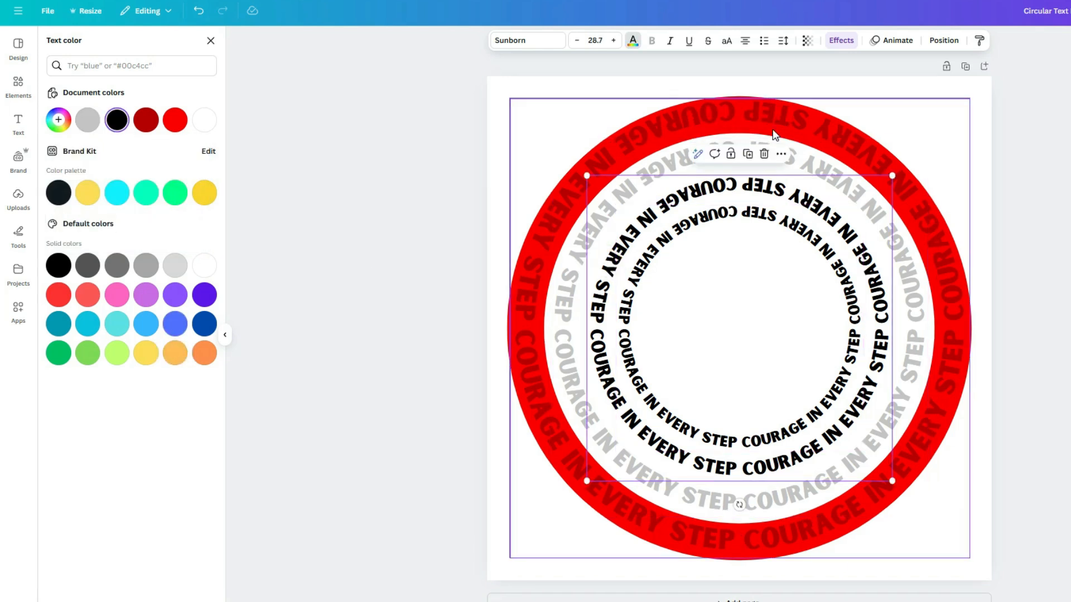
left_click(829, 42)
left_click(62, 322)
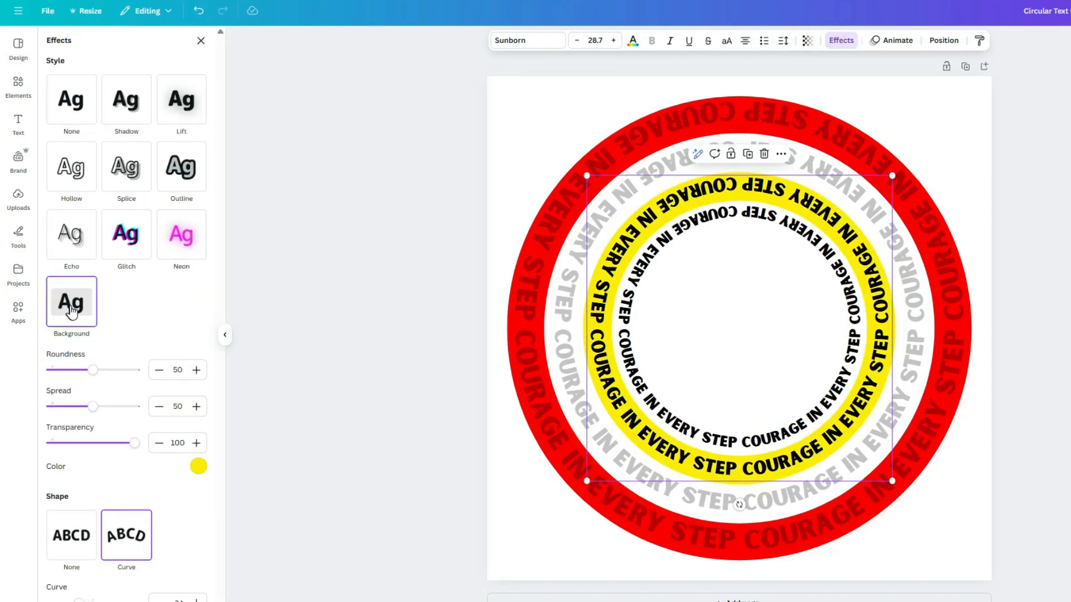
left_click(196, 407)
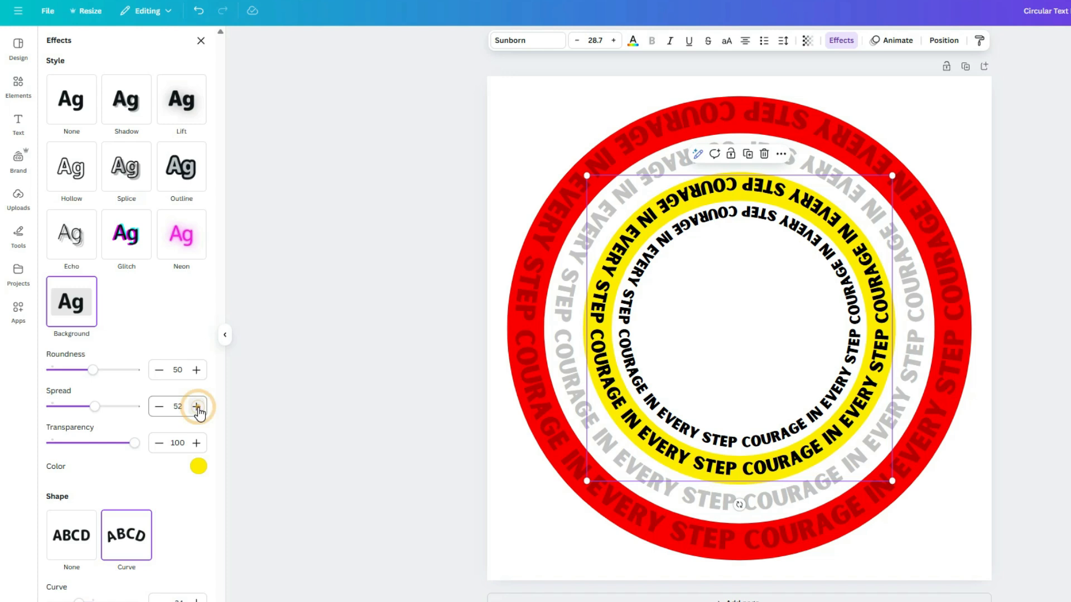
Step: Set the third ring's background colour to #FC0000 and its text to the dark red already used in the document
left_click(199, 465)
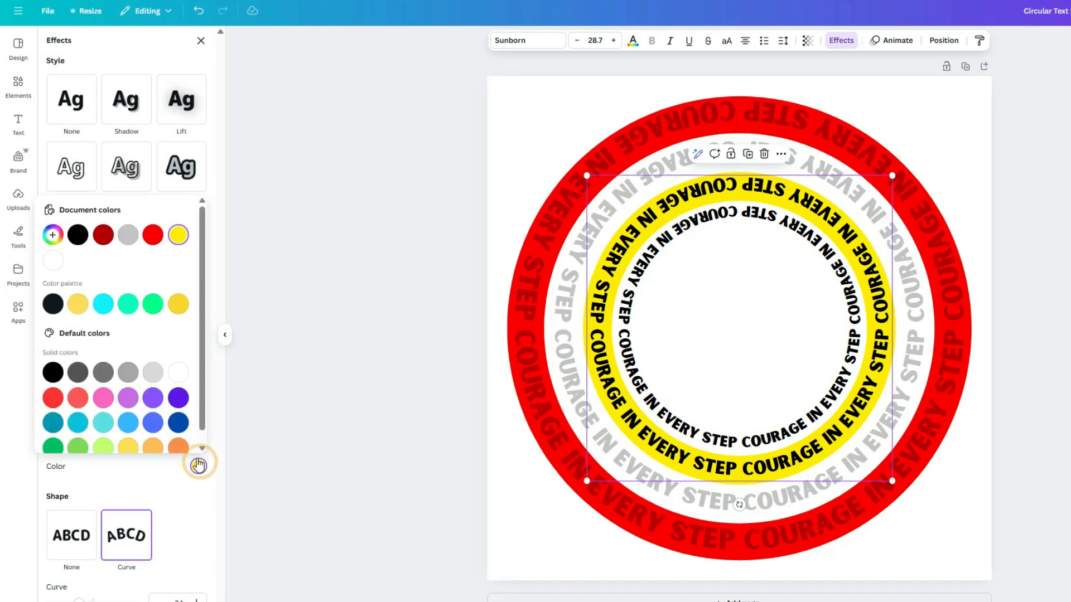
left_click(53, 240)
type("#FC0000")
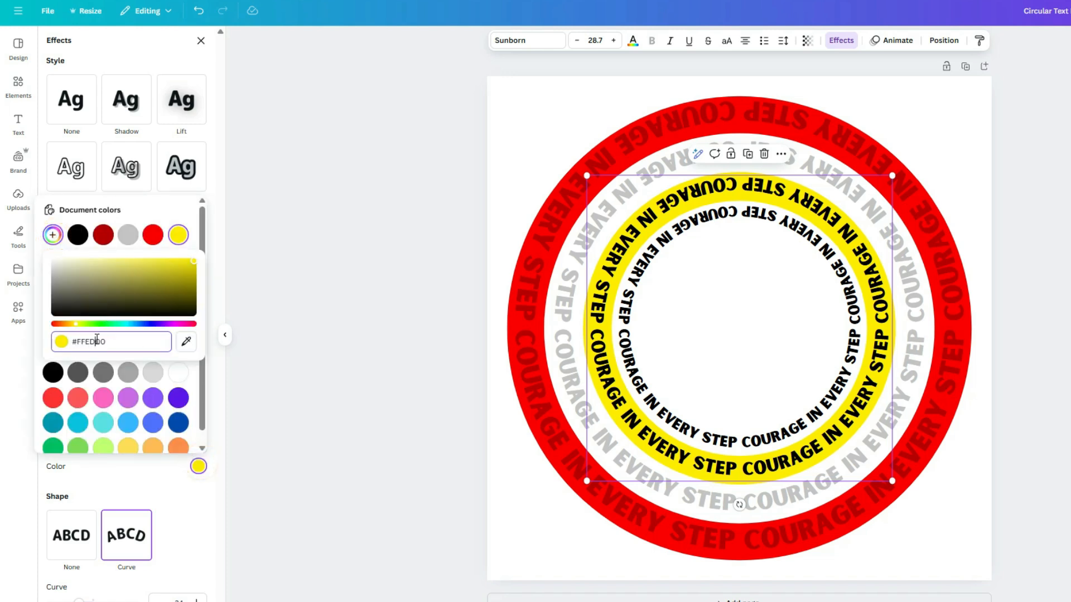
key("Return")
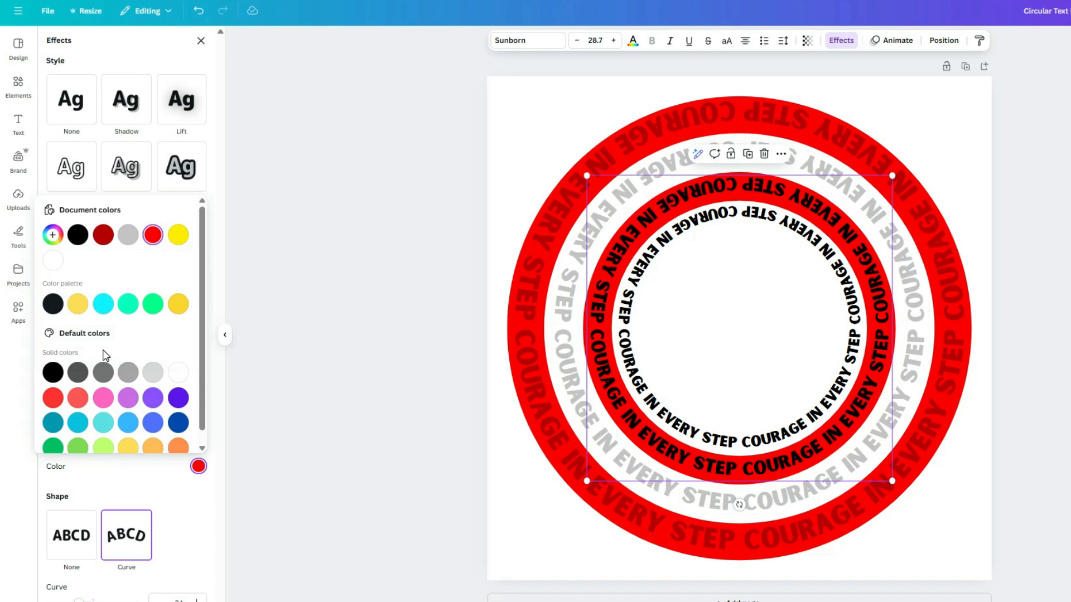
left_click(632, 40)
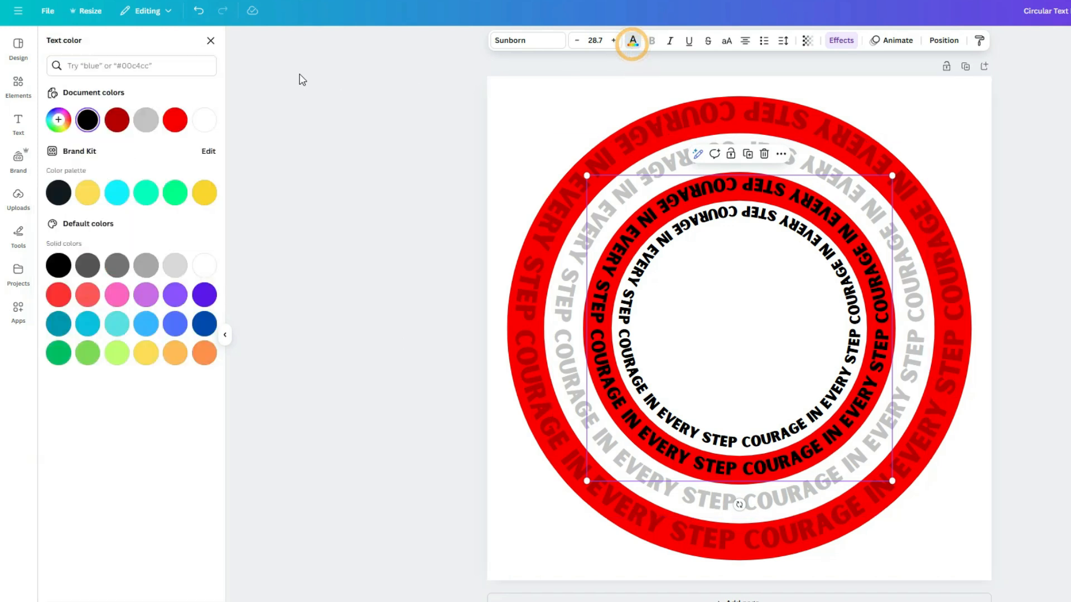
left_click(116, 128)
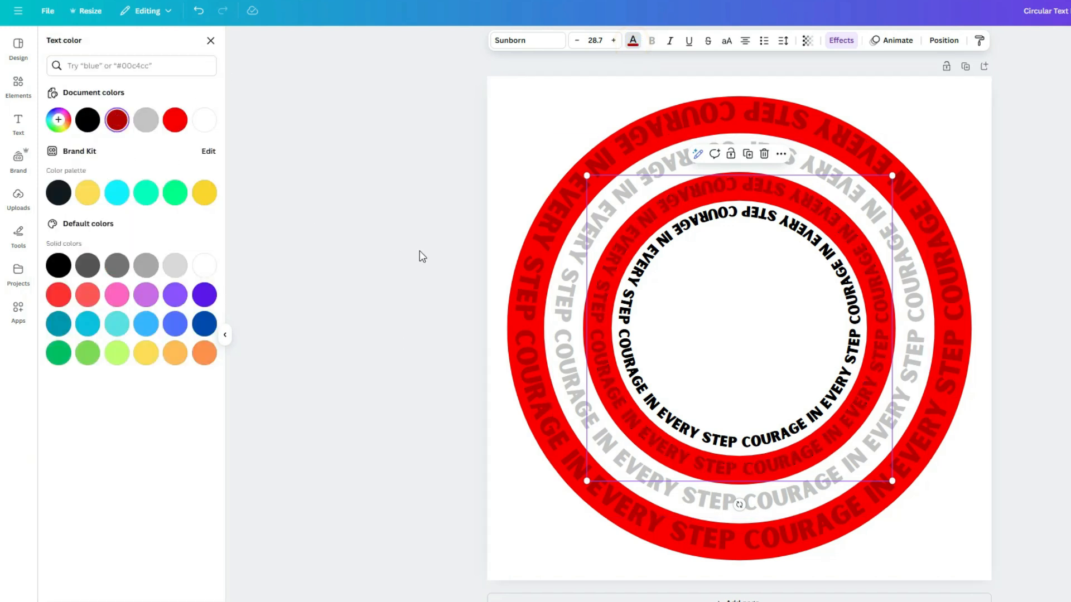
Step: Apply the Background text effect to the innermost ring
left_click(795, 266)
left_click(795, 266)
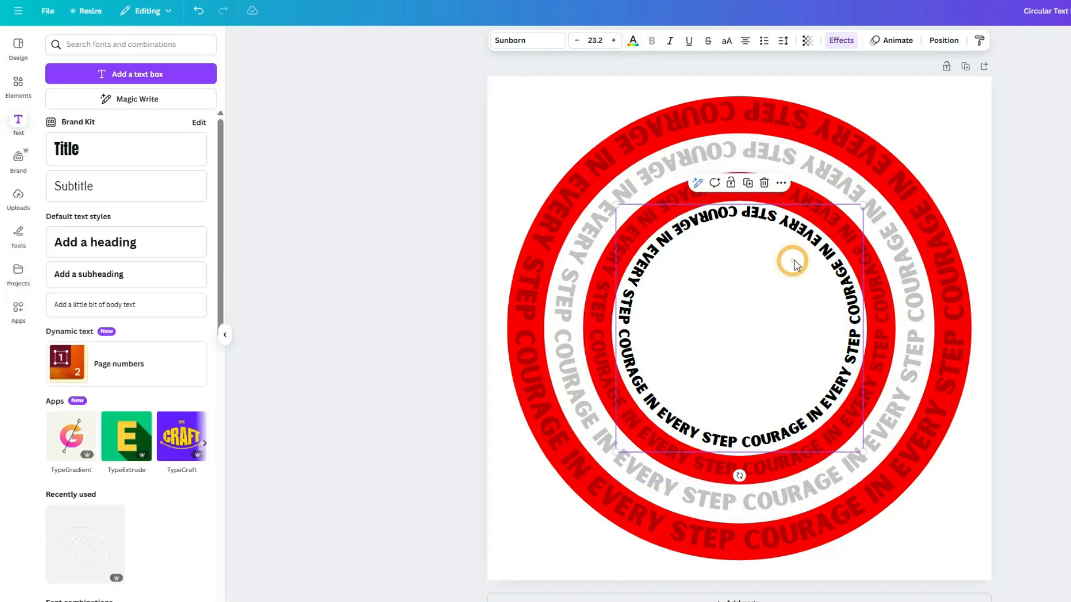
left_click(842, 40)
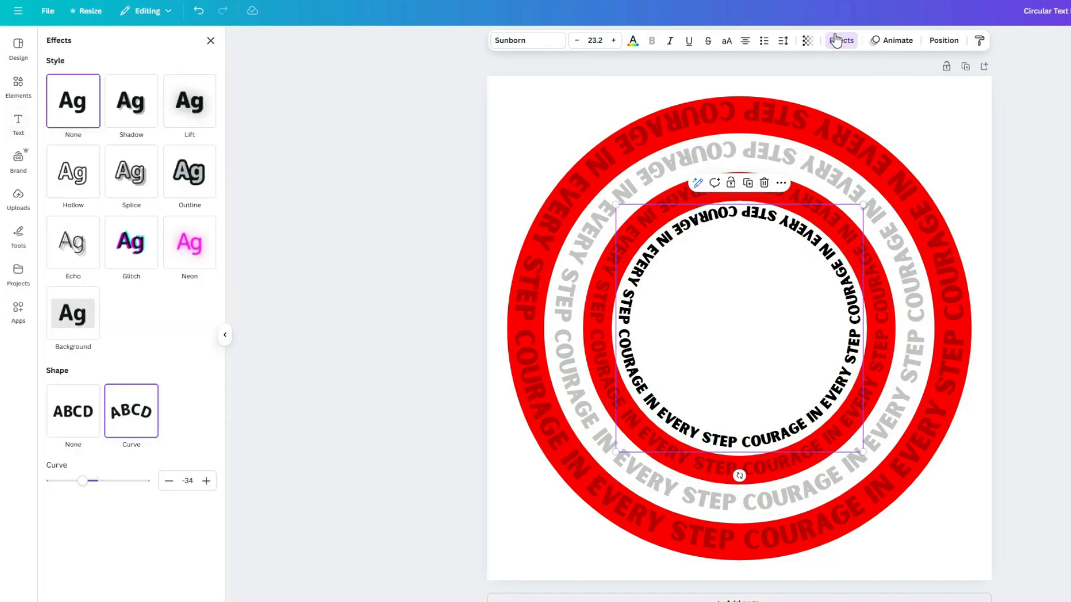
left_click(75, 319)
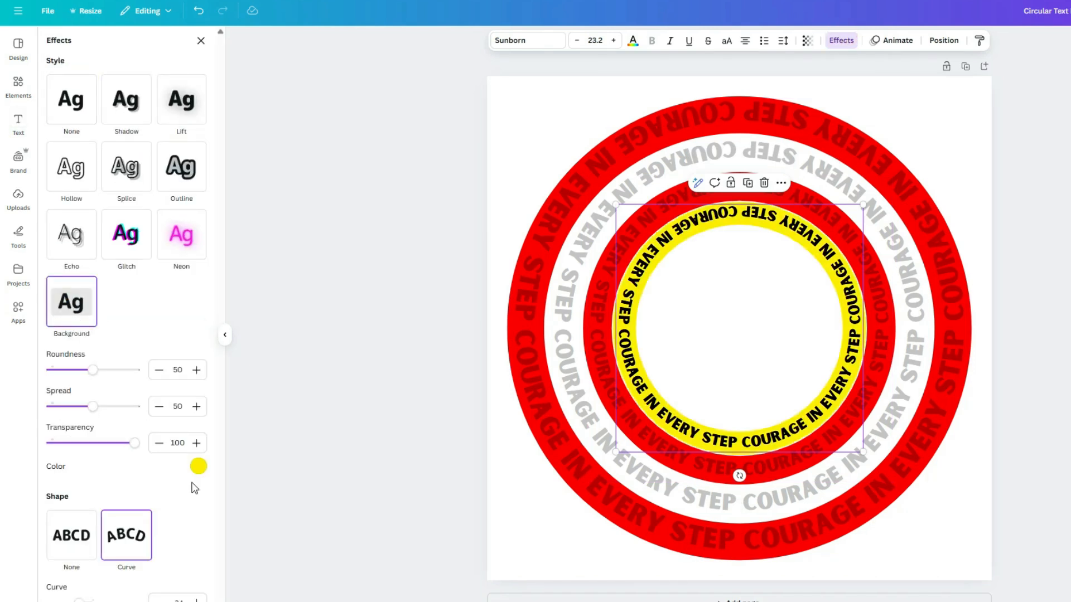
Step: Set the innermost ring's background colour to #03238C and enlarge the ring slightly to a font size of about 23.4
left_click(198, 466)
left_click(53, 235)
key("ctrl+a")
type("#032380")
left_click(103, 339)
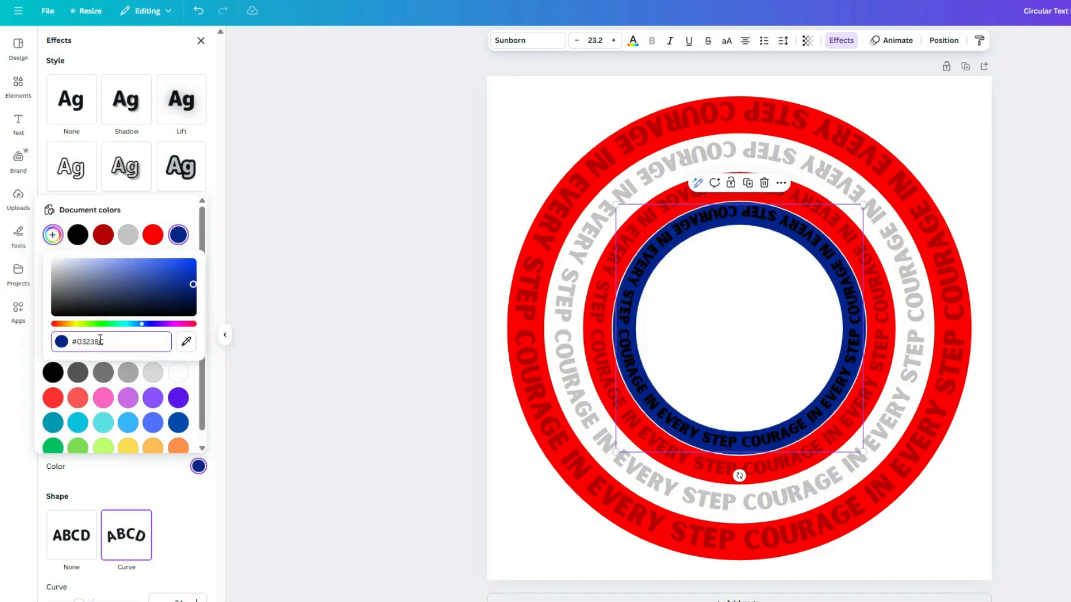
key("Return")
left_click(171, 514)
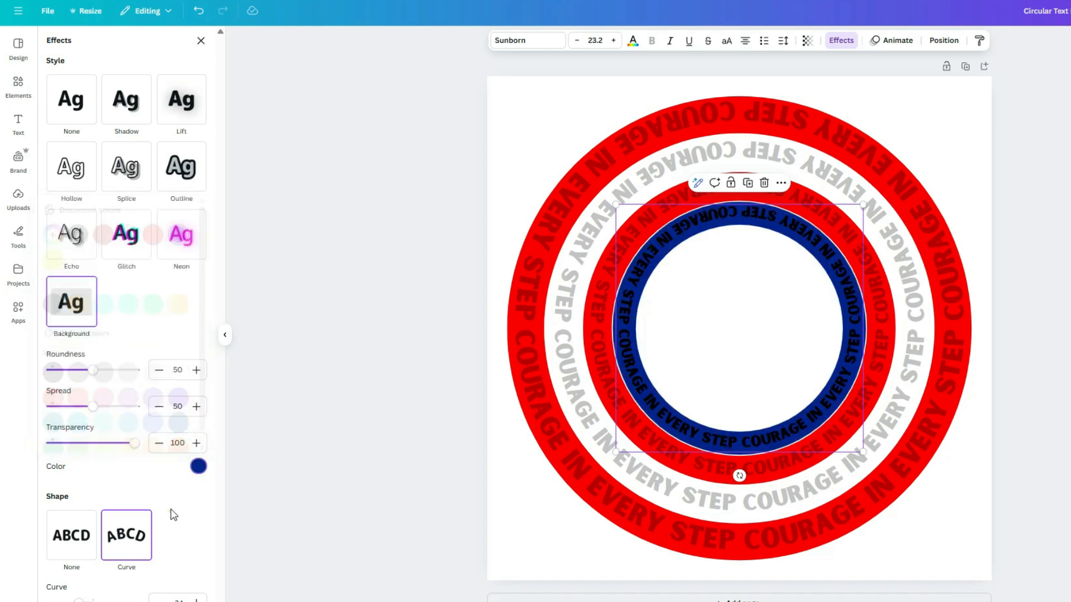
left_click_drag(864, 205, 864, 203)
Step: Change the innermost ring's text colour to #95AEFF and deselect the ring
double_click(804, 244)
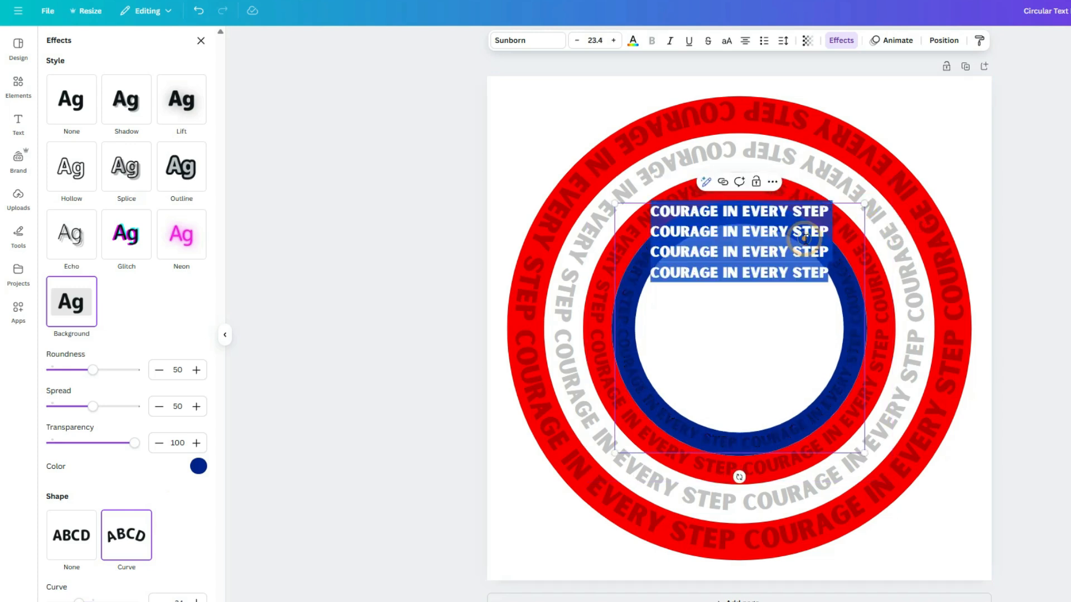
left_click(632, 41)
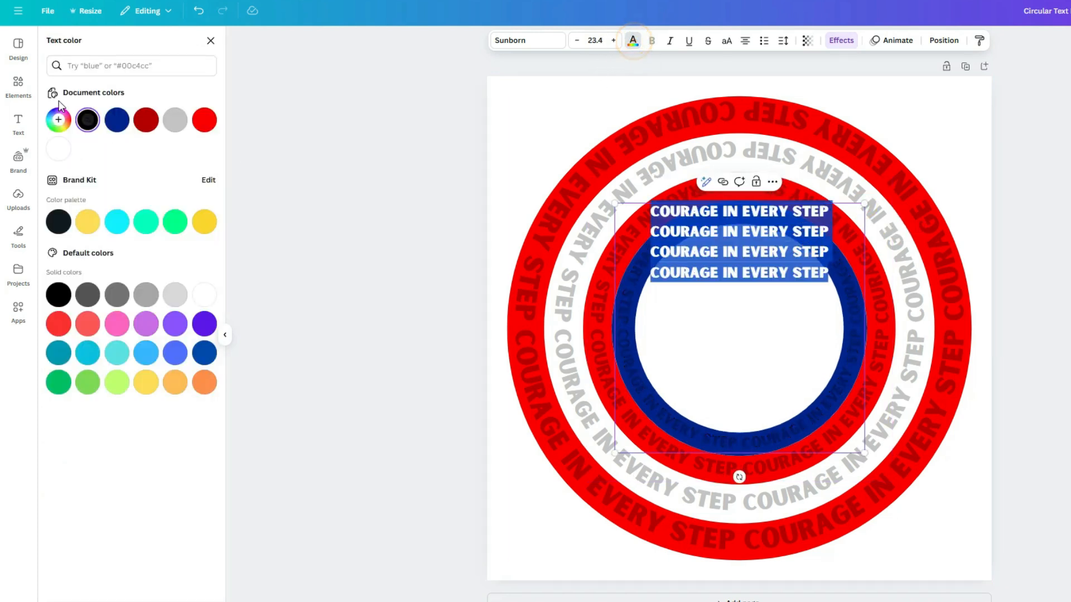
left_click(58, 119)
type("#95AEFF")
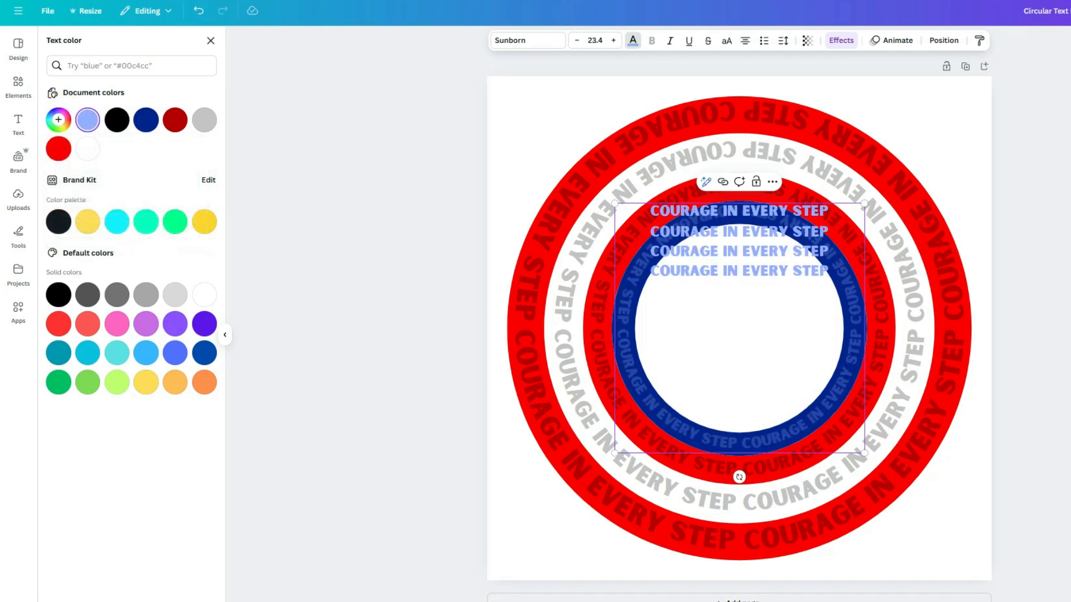
left_click(1048, 436)
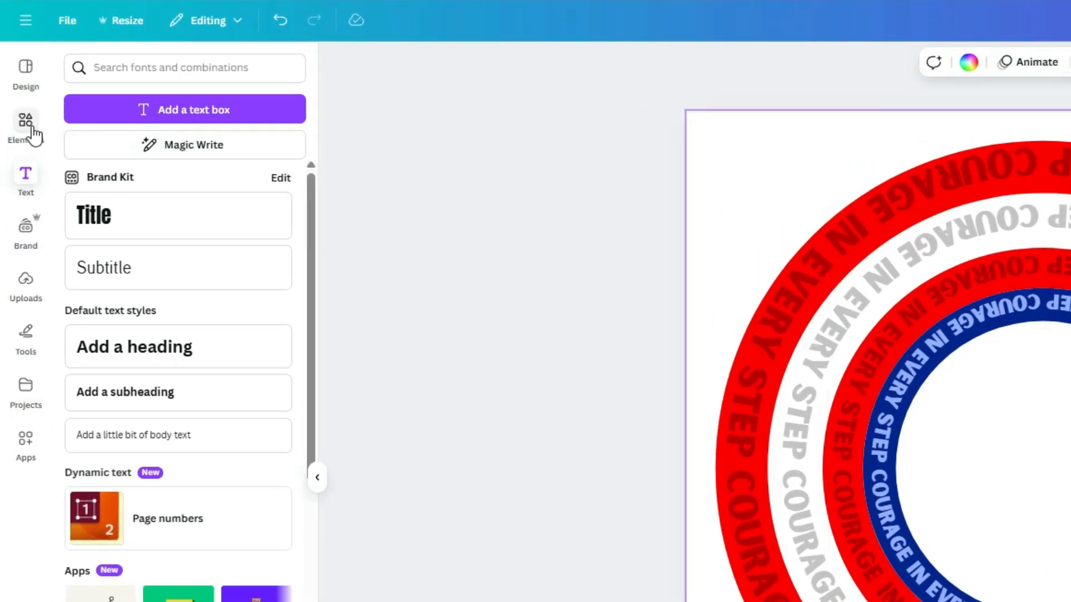
Step: Search the elements library for "circle"
left_click(19, 88)
left_click(127, 66)
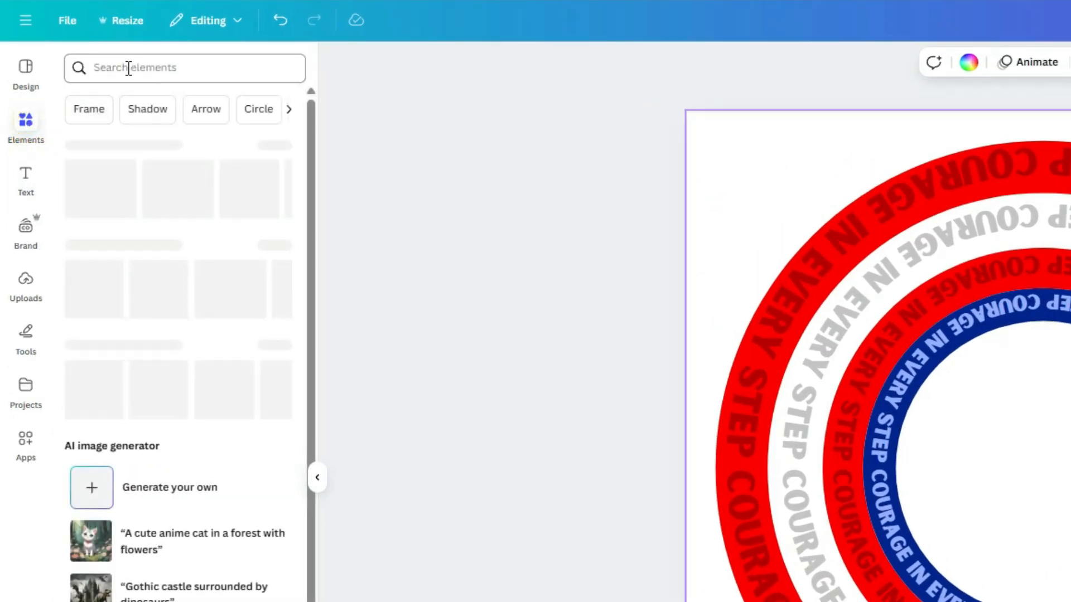
type("circle")
key("Return")
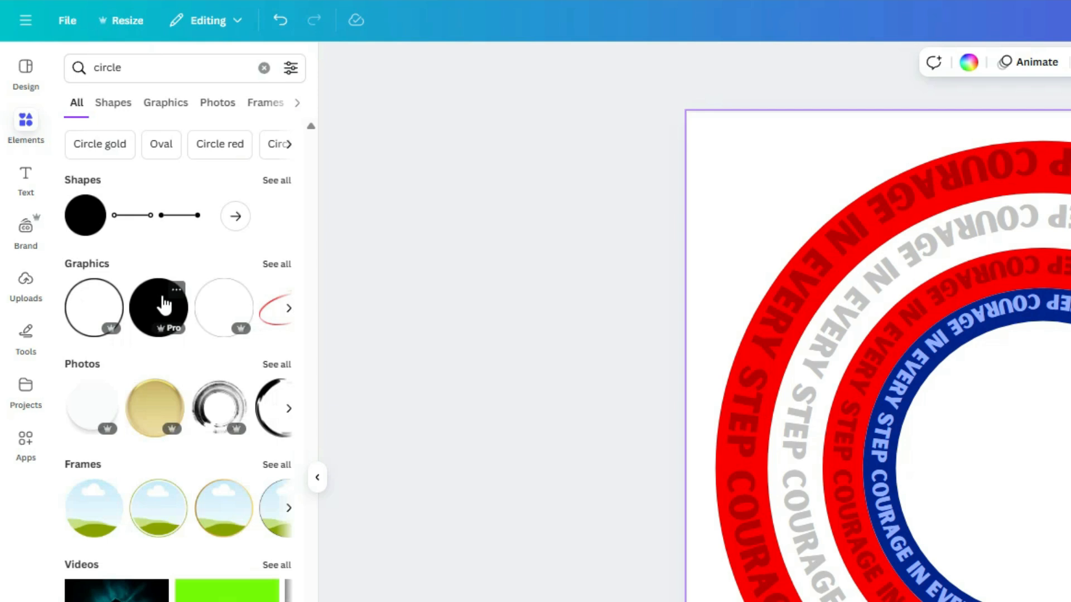
Step: Add the solid circle graphic, colour it the document's dark blue, and enlarge it to fill the innermost ring
left_click(162, 296)
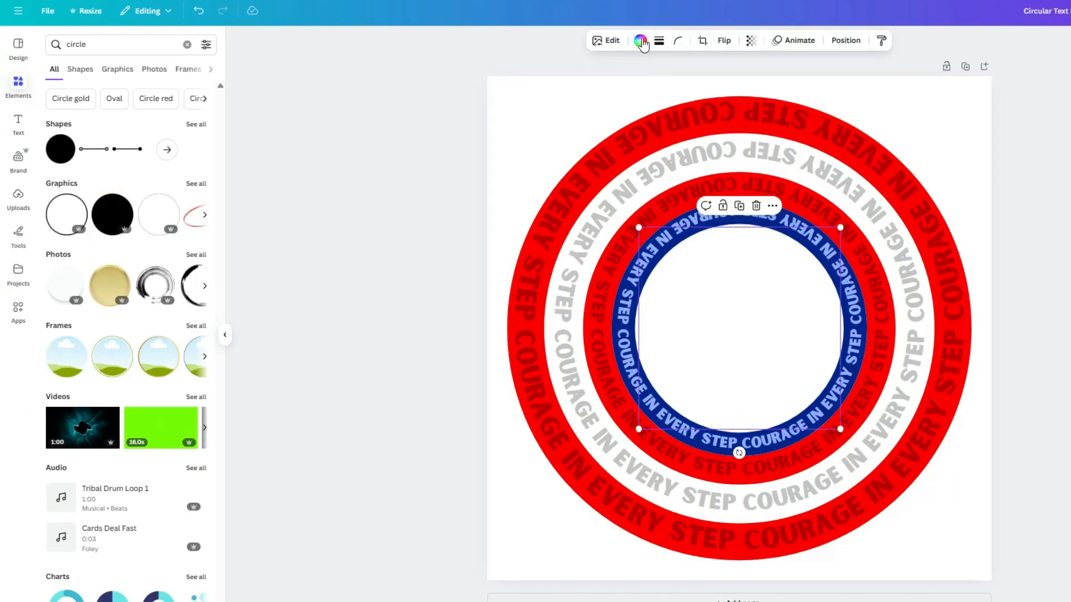
left_click(640, 40)
left_click(88, 120)
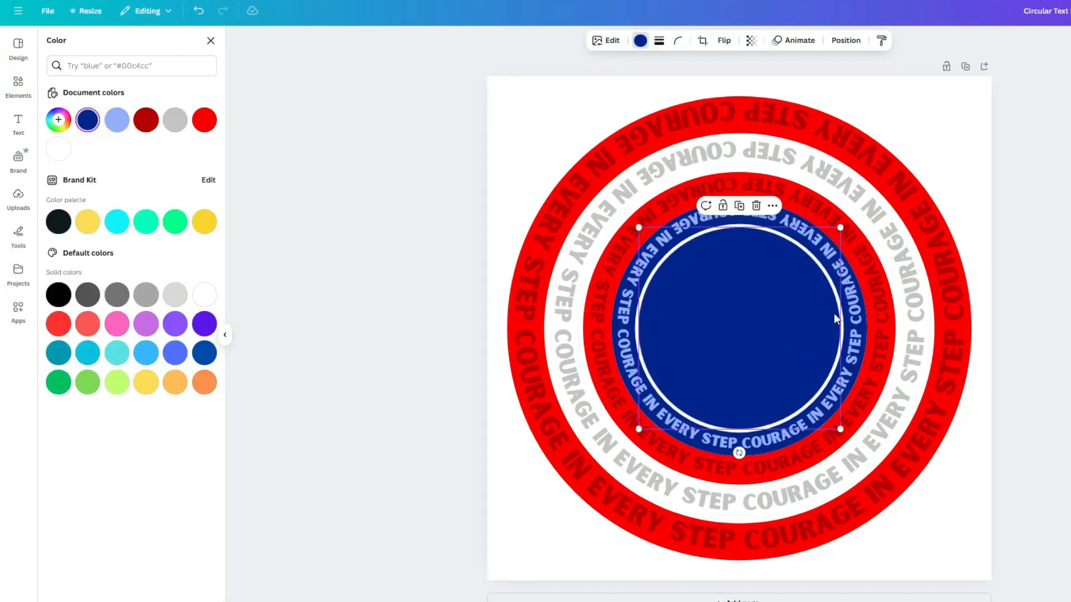
left_click_drag(840, 228, 848, 225)
left_click(979, 519)
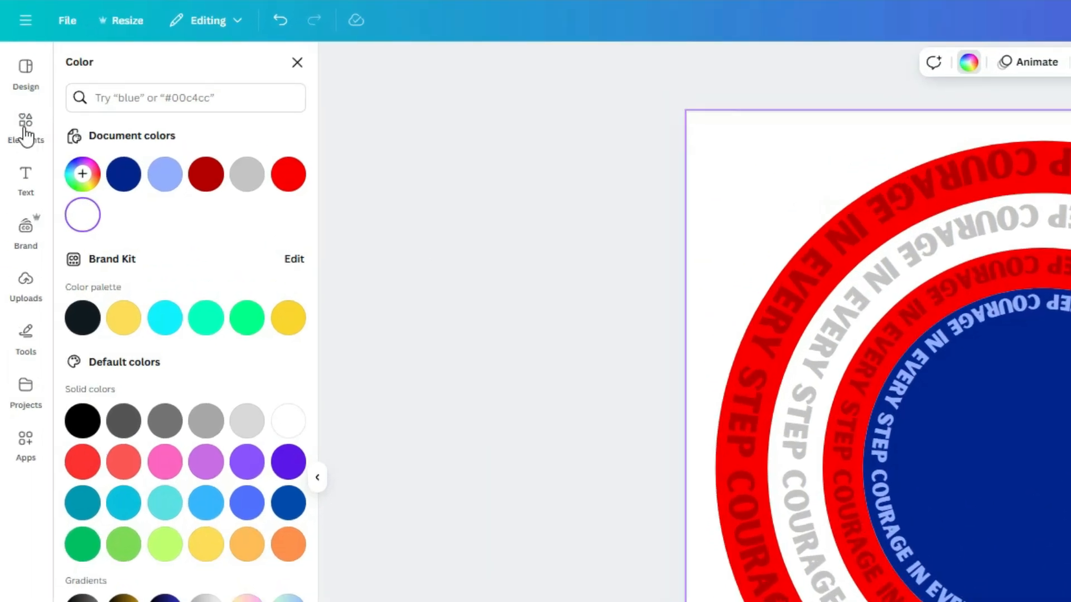
Step: Search the elements library for "star" and add the five-pointed star shape to the design
left_click(26, 131)
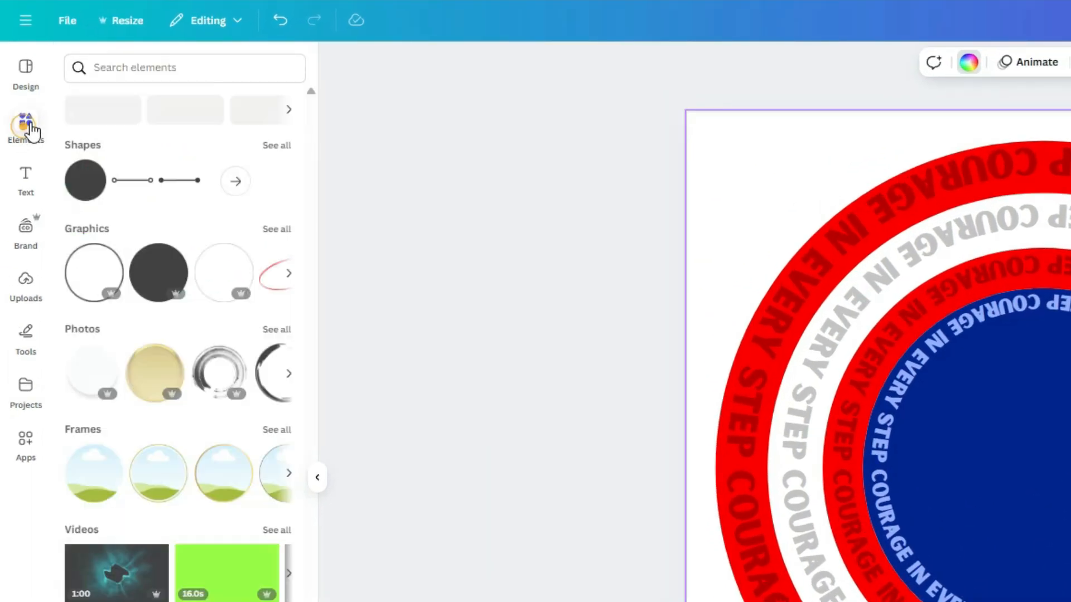
left_click(134, 69)
type("star")
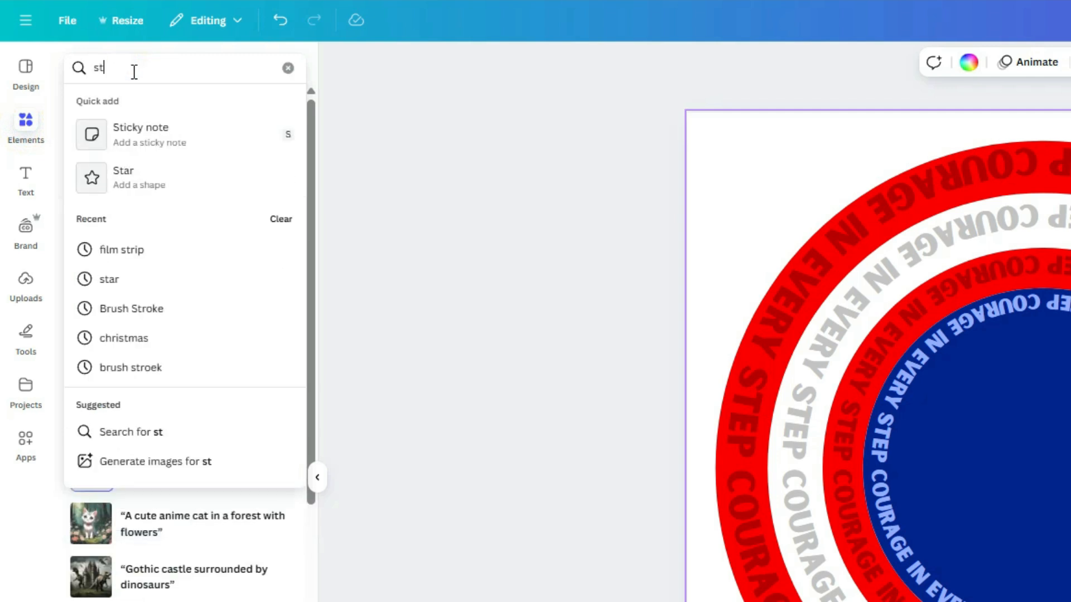
key("Return")
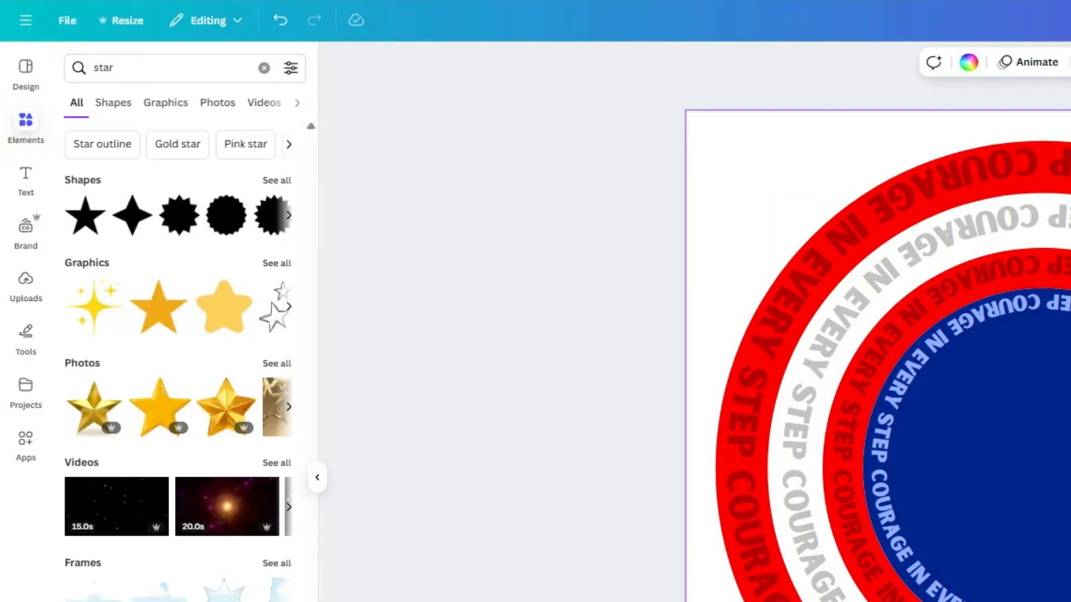
left_click(101, 221)
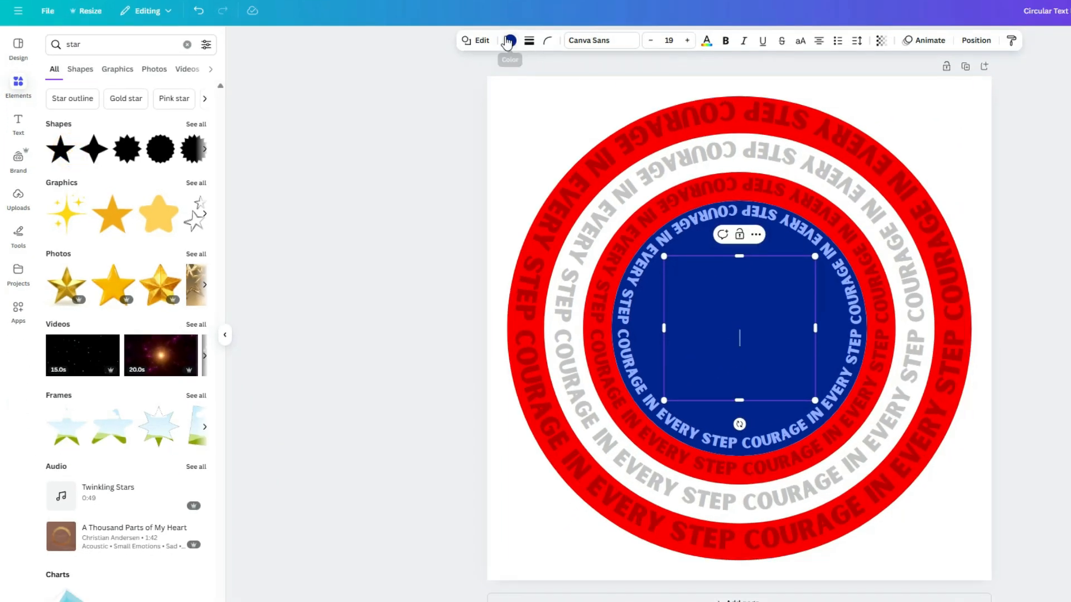
Step: Colour the star white, enlarge it, and nudge it up slightly so it sits visually centred in the blue circle
left_click(507, 41)
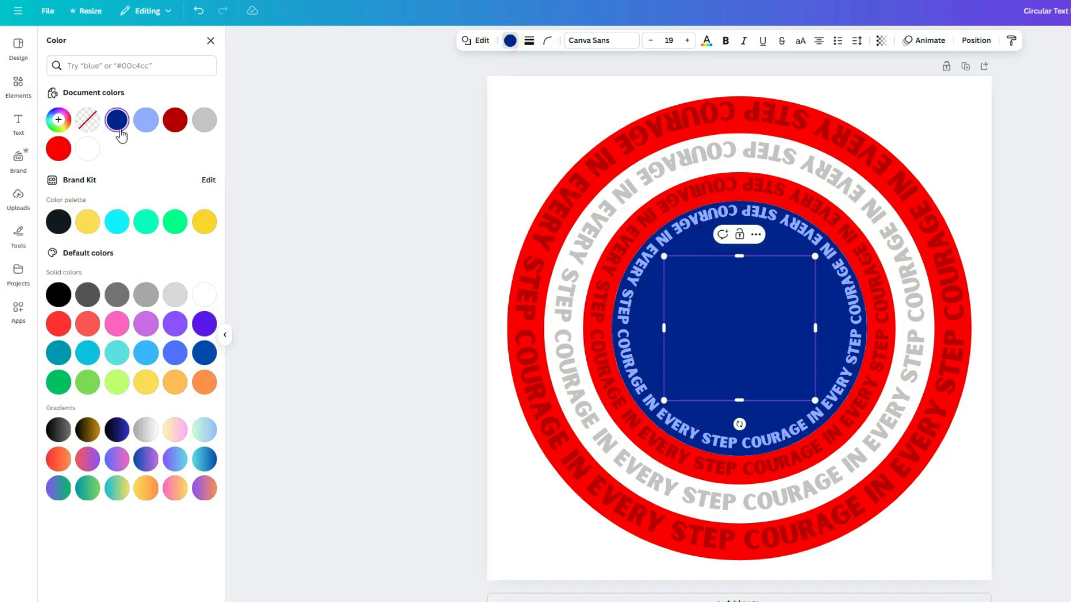
left_click(92, 152)
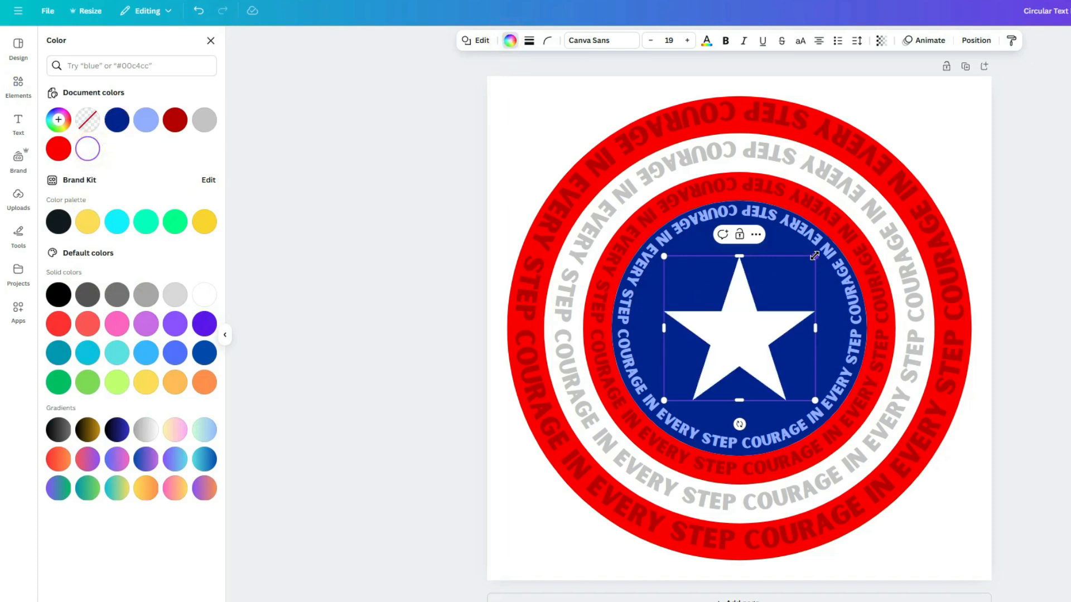
left_click_drag(815, 256, 831, 240)
left_click(976, 41)
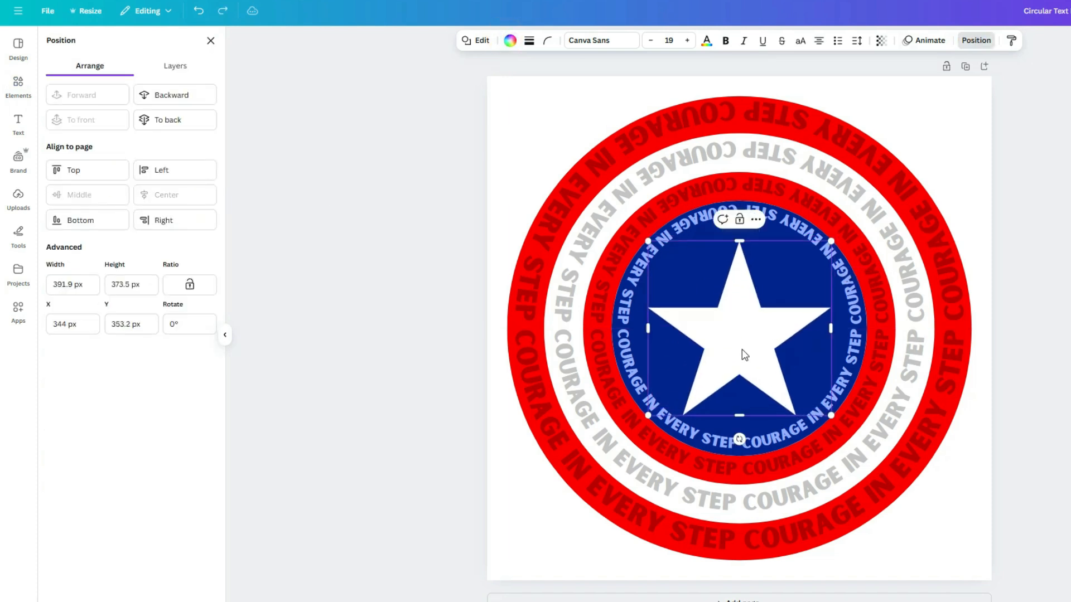
left_click_drag(742, 353, 741, 346)
left_click_drag(830, 234, 836, 230)
left_click(1042, 463)
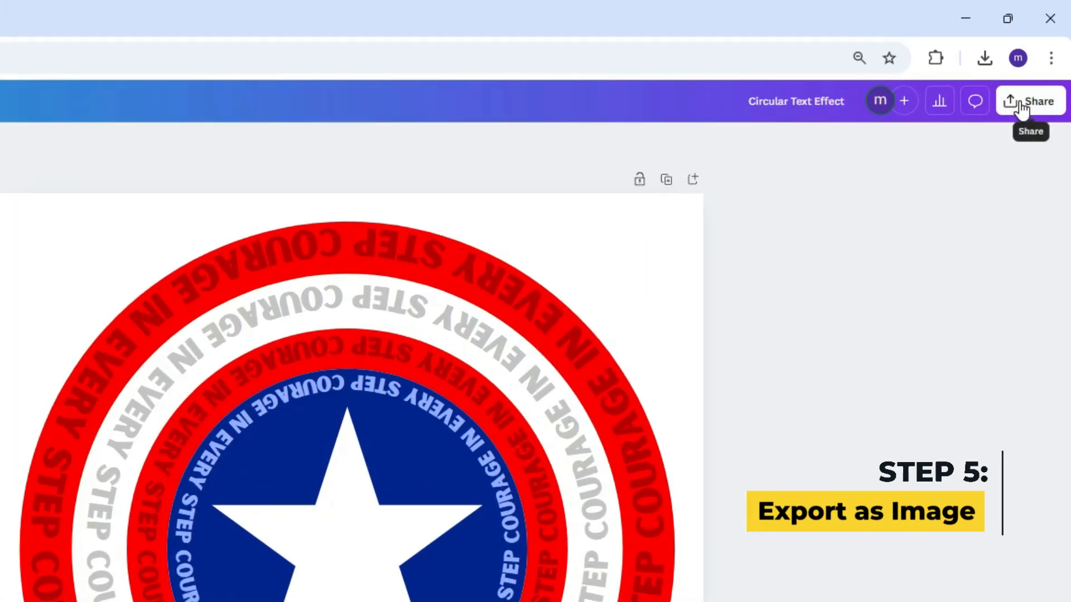
Step: Download the design as a 1,080 × 1,080 px PNG with a transparent background and save the file
left_click(1037, 61)
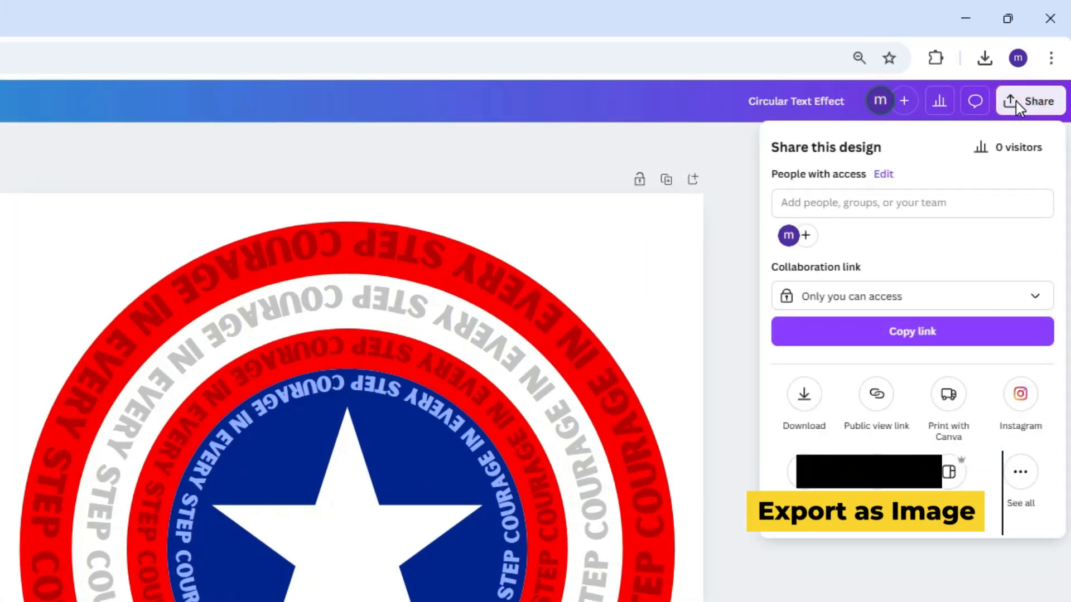
left_click(803, 396)
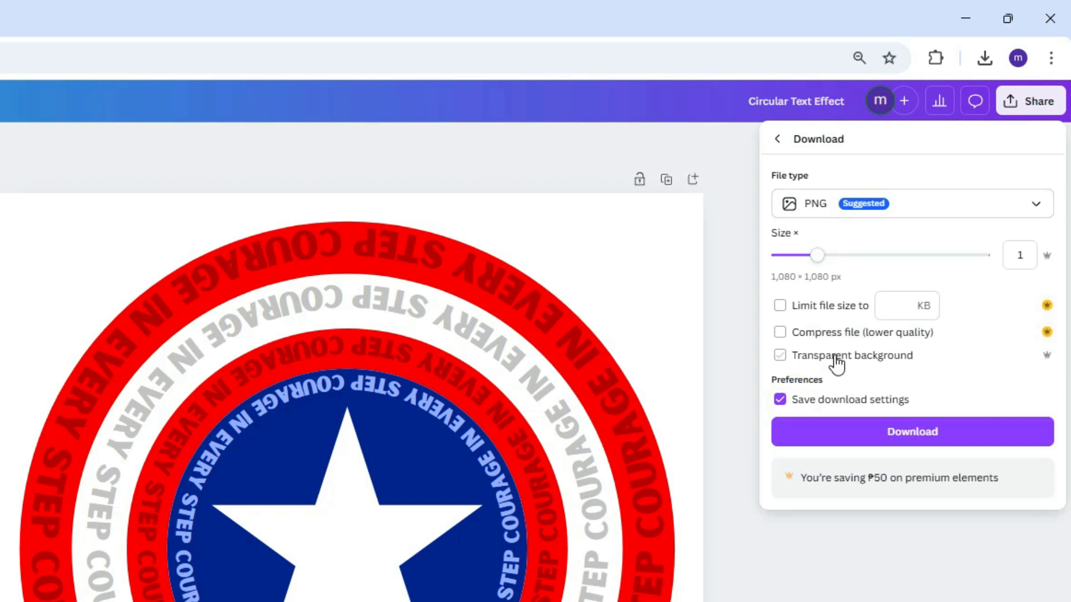
left_click(845, 438)
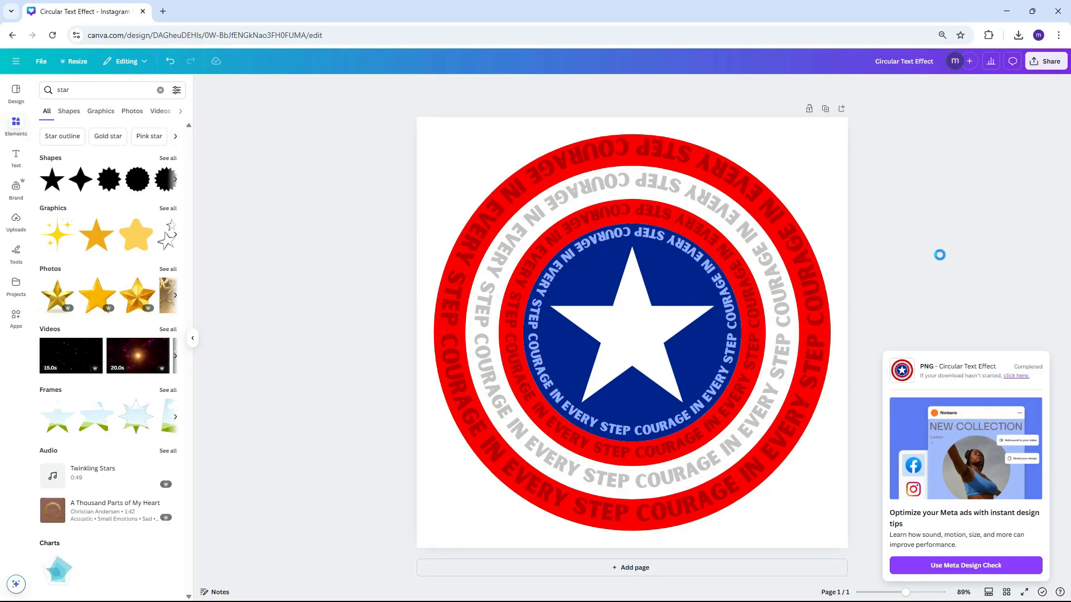
left_click(438, 279)
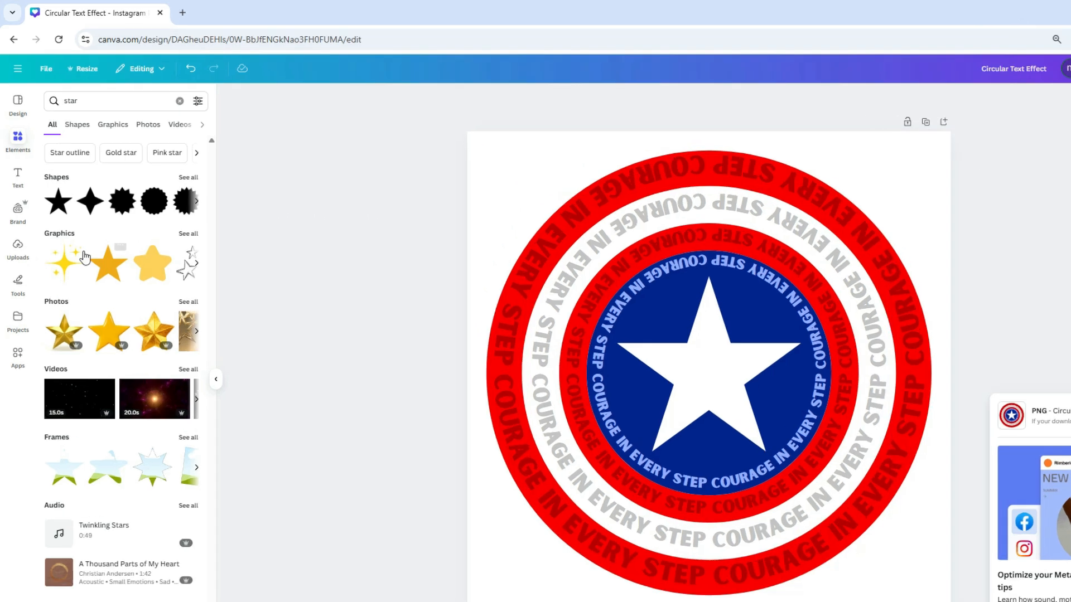
Step: Upload the exported "Circular Text Effect" image from the Circular Text Assets folder
left_click(17, 222)
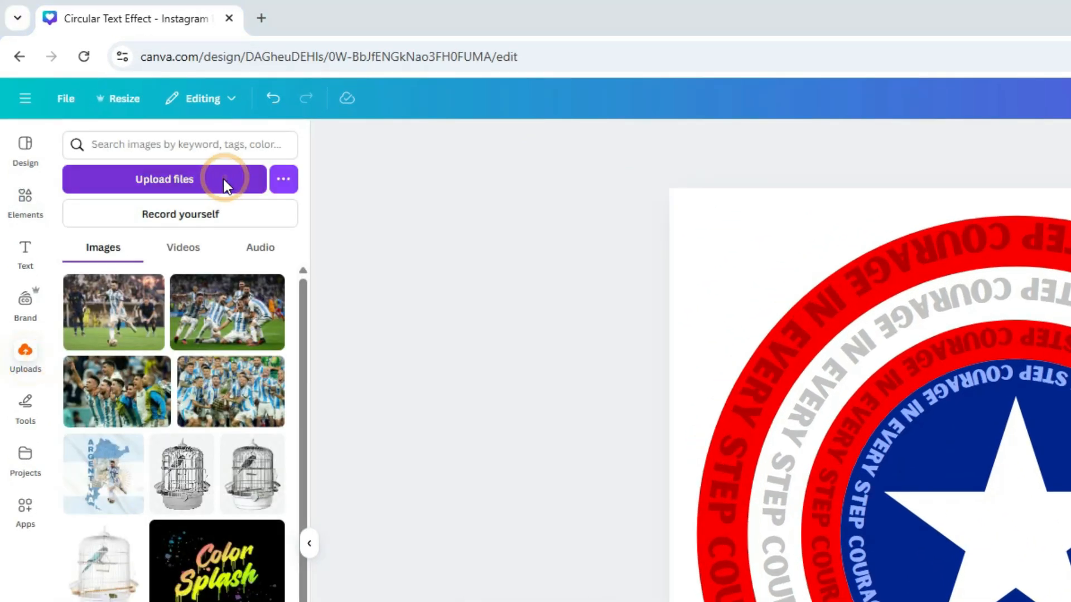
left_click(226, 183)
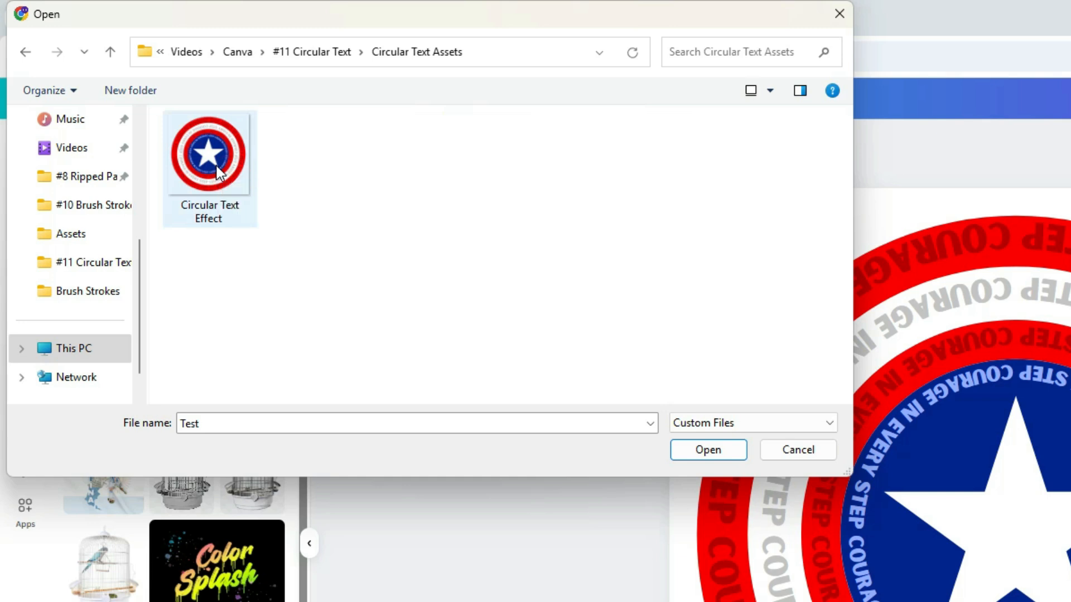
double_click(216, 163)
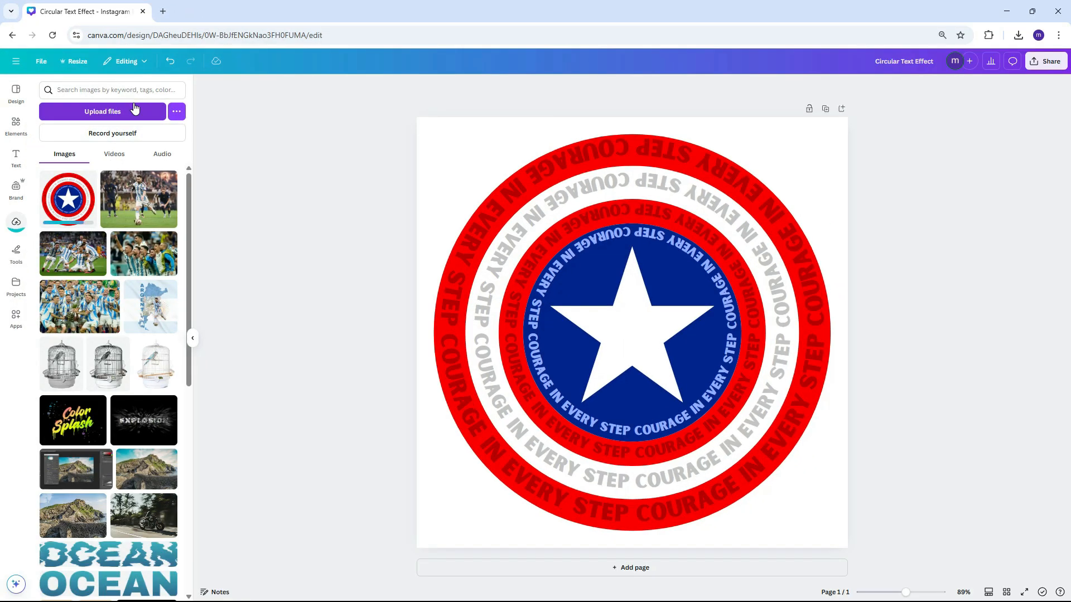
Step: Add a second page, place the uploaded shield image on it, and enlarge the image
left_click(843, 110)
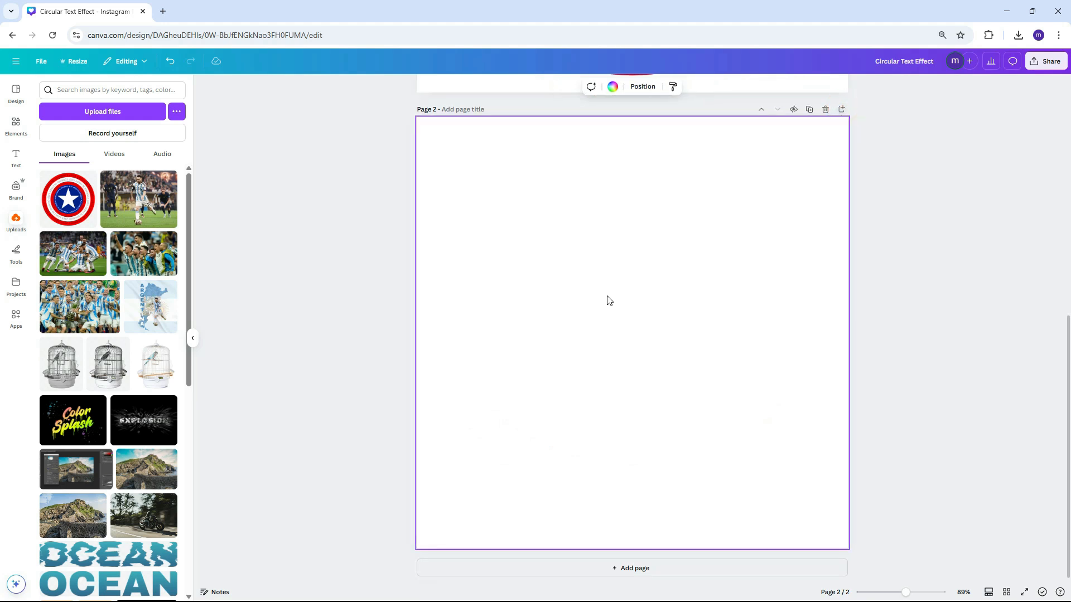
left_click(71, 205)
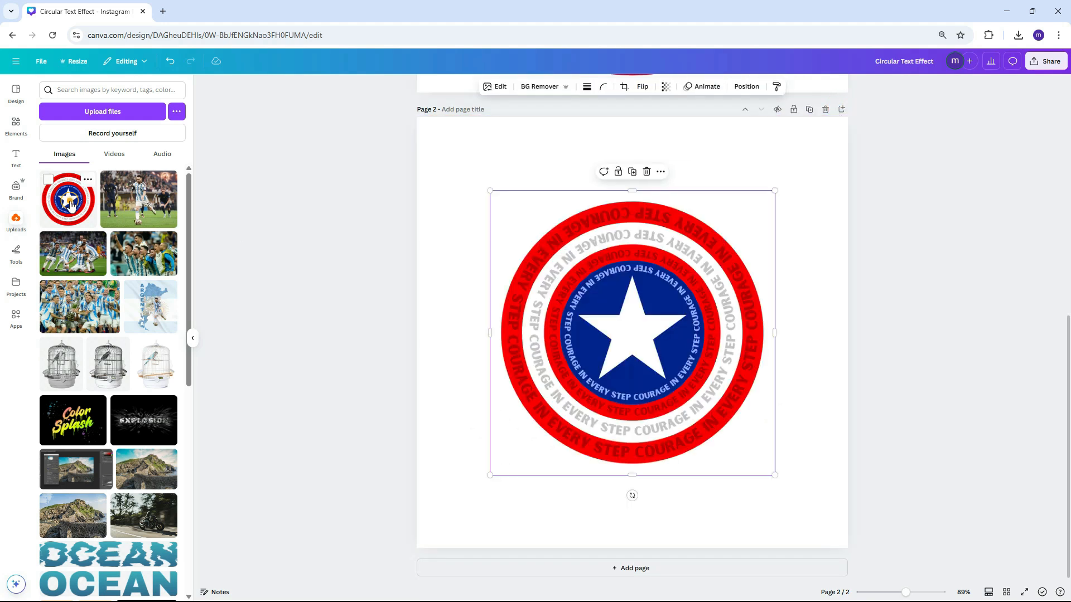
left_click_drag(774, 190, 804, 167)
left_click(709, 290)
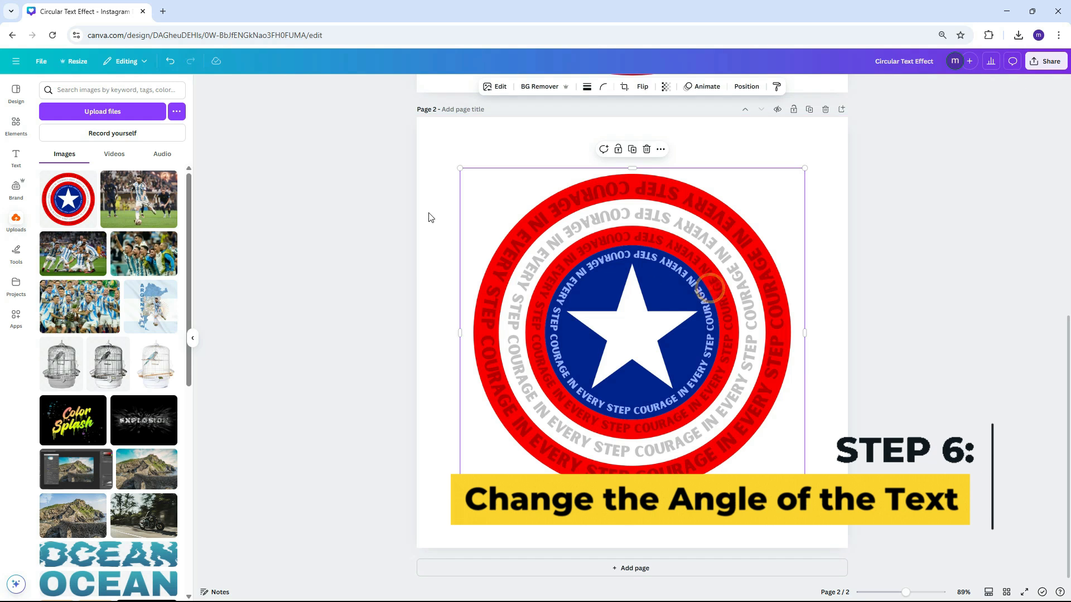
Step: Find the Reshape app by searching for "reshape" and start its Distort mode on the shield image
left_click(16, 318)
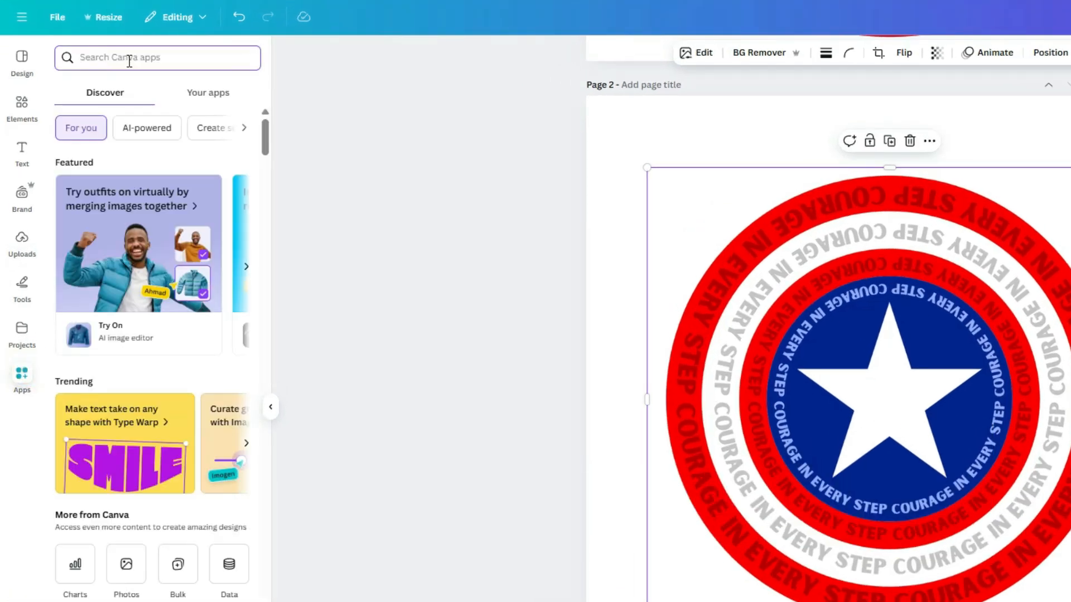
left_click(129, 60)
type("reshape")
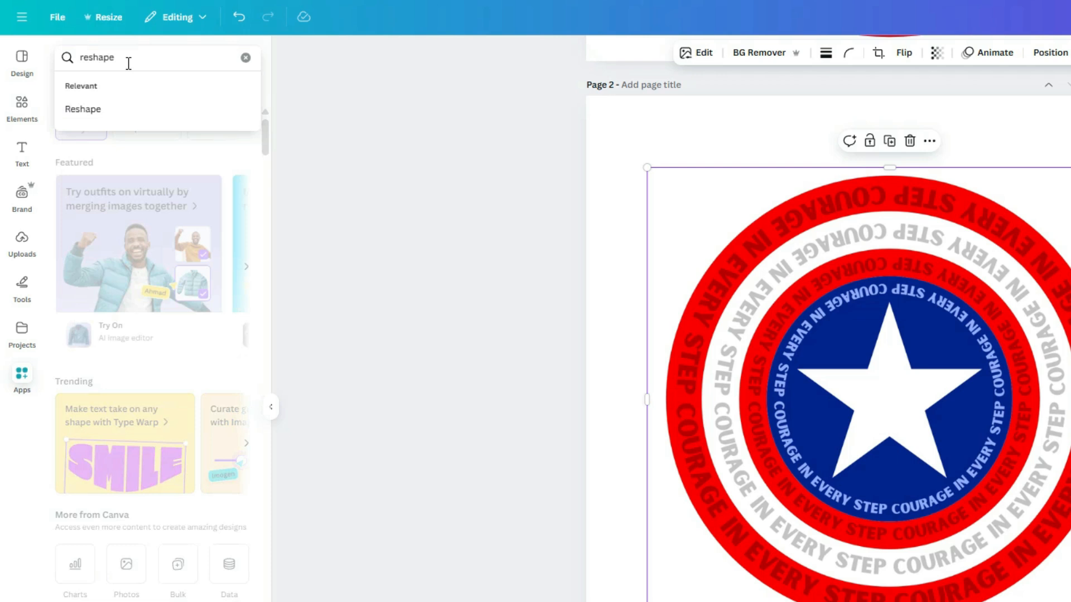
left_click(110, 109)
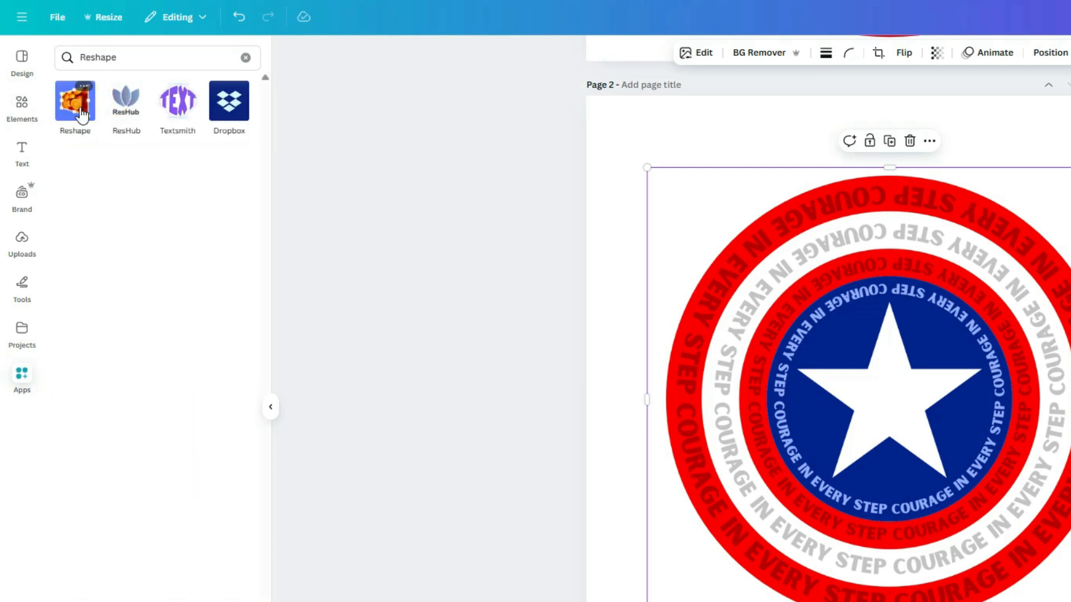
left_click(81, 114)
left_click(78, 111)
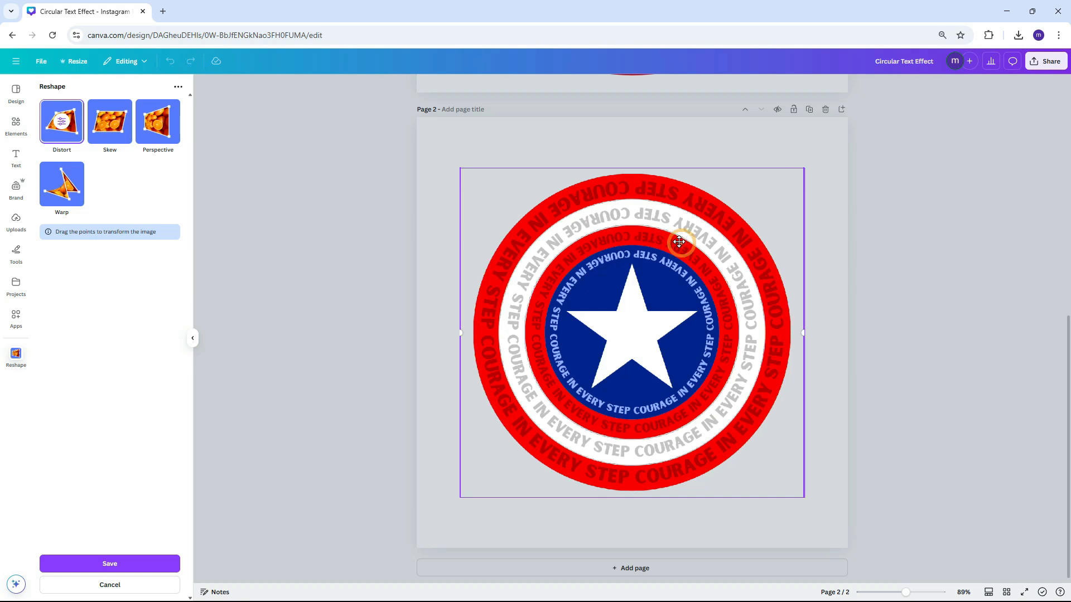
Step: Distort the shield's corner points inward, mainly on its right side, to give it an angled perspective, and save the reshaped image
left_click_drag(679, 241, 679, 251)
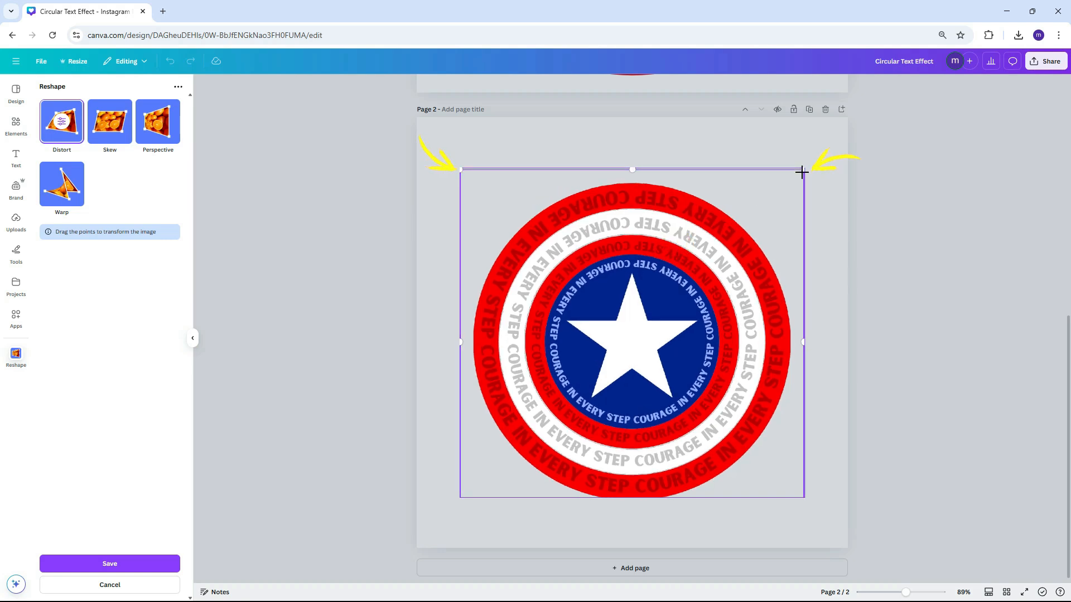
left_click_drag(801, 173, 728, 232)
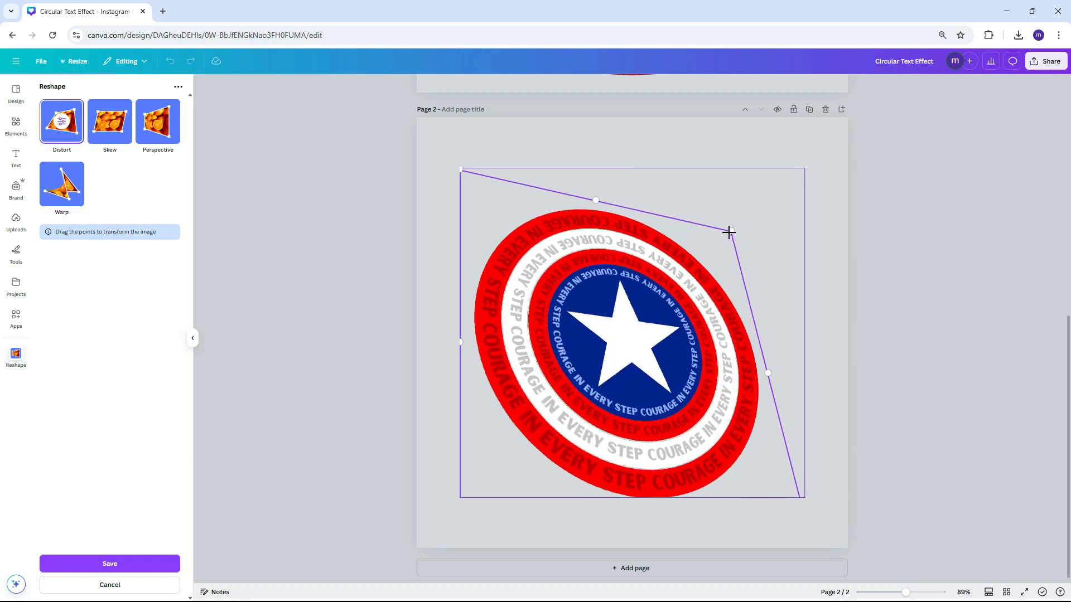
left_click_drag(461, 172, 467, 184)
left_click_drag(801, 496, 740, 449)
mouse_move(461, 490)
left_mouse_down()
mouse_move(475, 490)
mouse_move(461, 502)
left_mouse_up()
left_click_drag(476, 168, 478, 175)
left_click_drag(741, 212, 719, 244)
left_click_drag(754, 450, 729, 438)
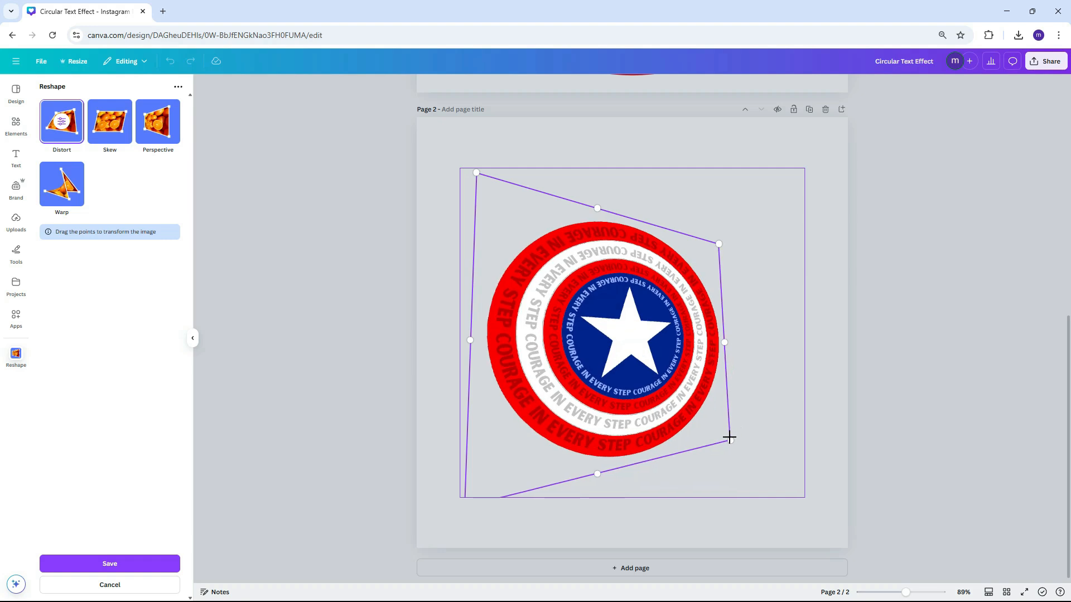
left_click(106, 564)
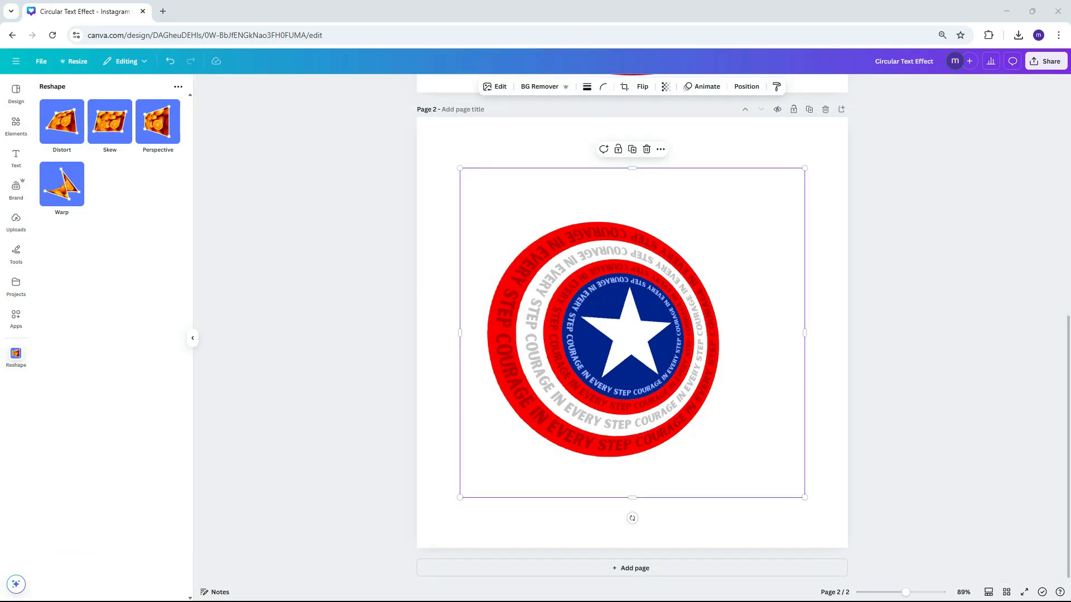